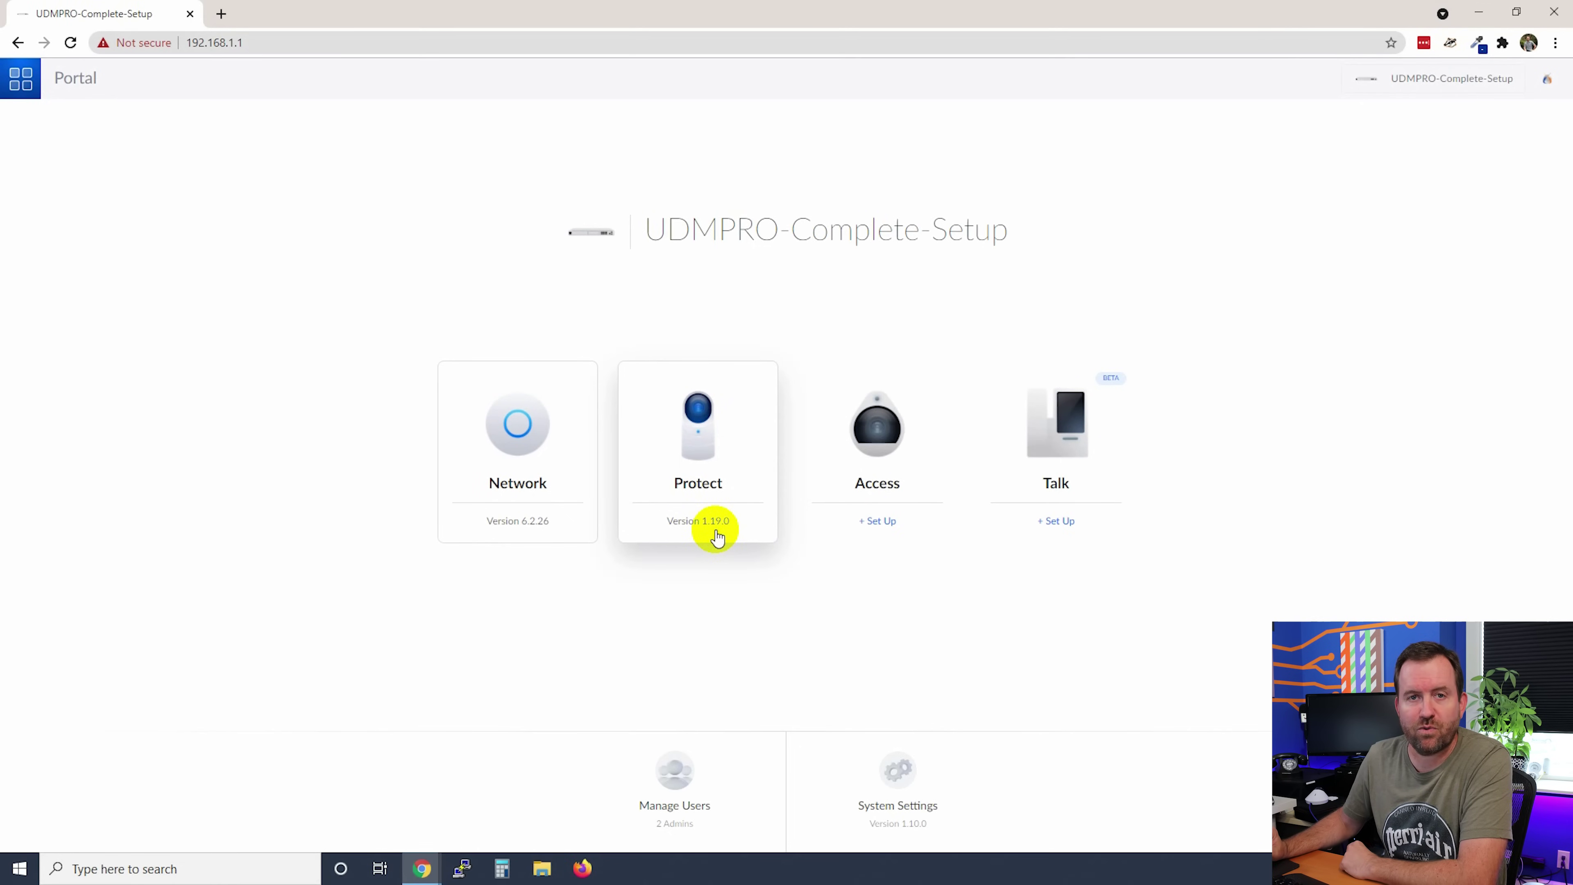
Launch UniFi Protect from the UniFi OS portal to reach its empty dashboard.
left_click(703, 445)
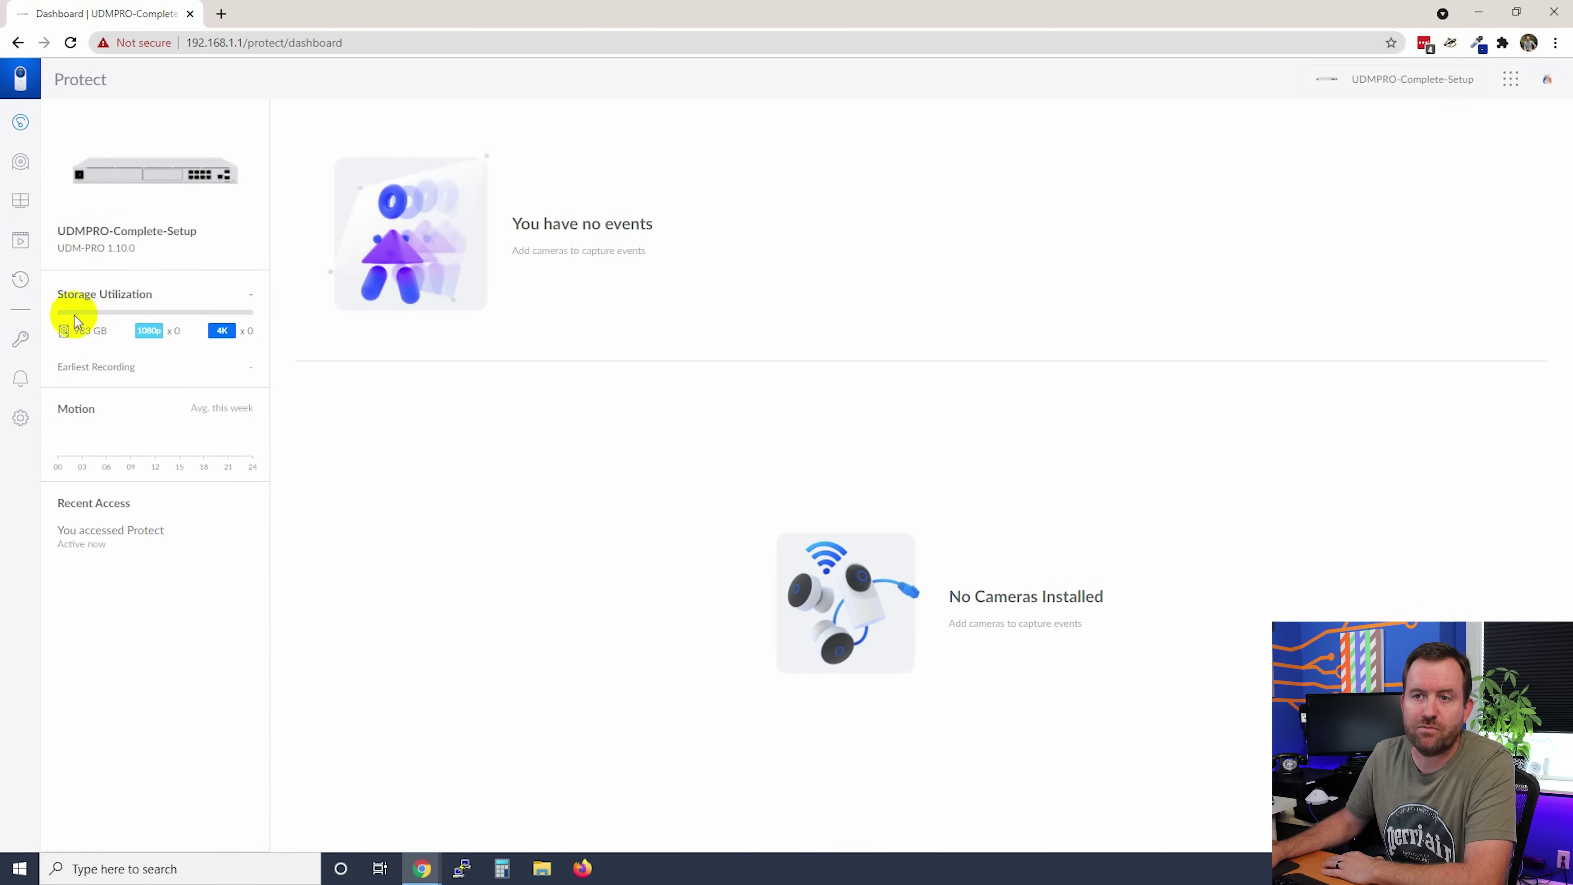
left_click_drag(58, 249, 158, 254)
left_click(158, 254)
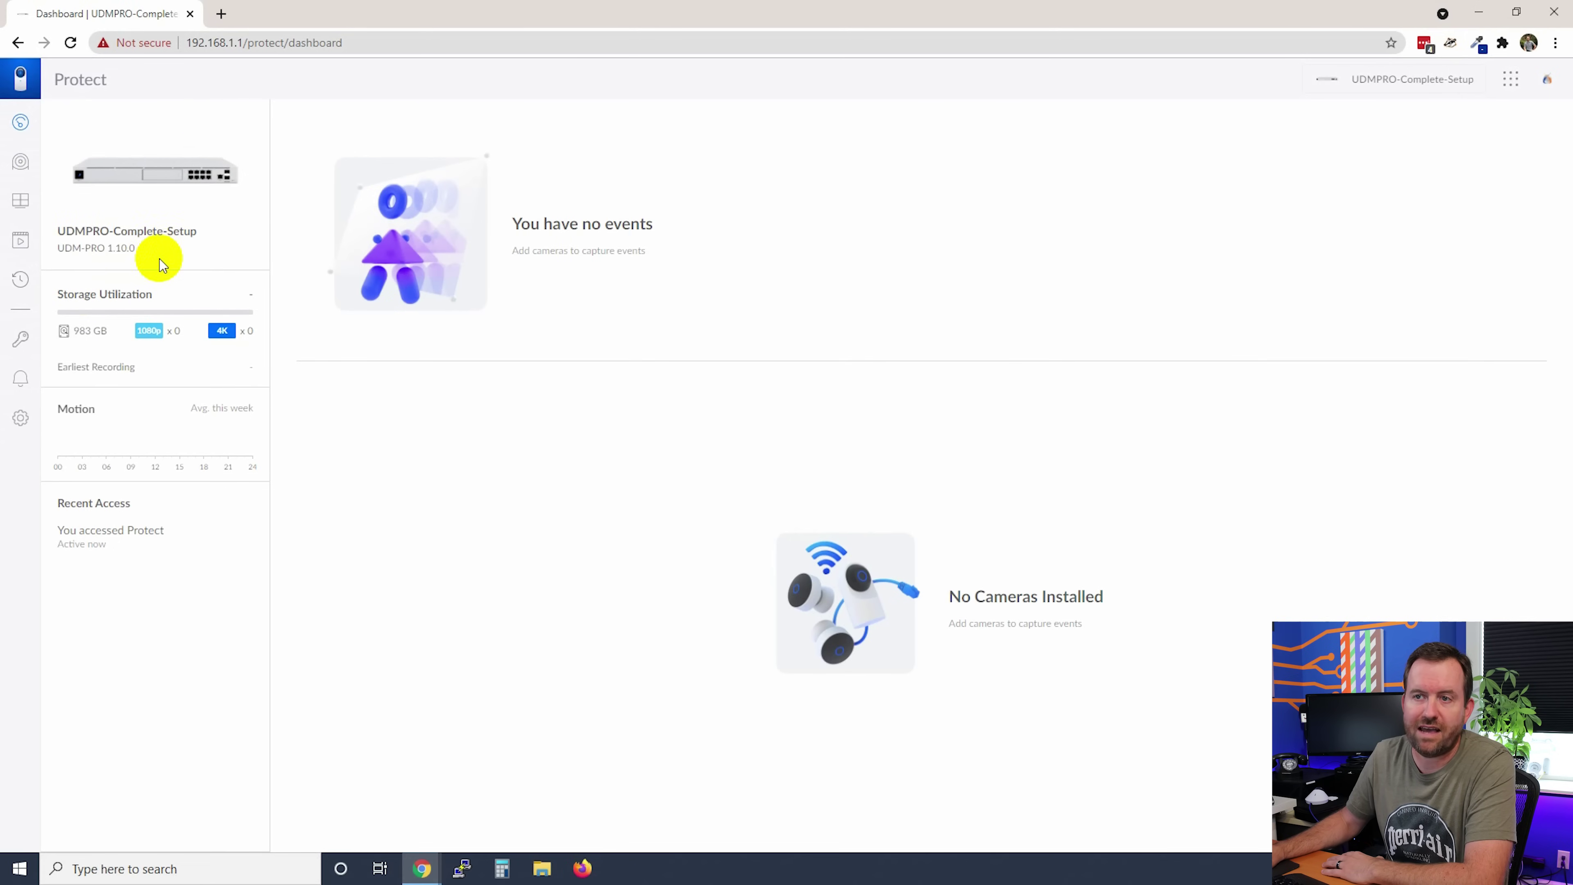
left_click(21, 420)
Expand General settings with temperature in Fahrenheit, then switch on Smart Detections.
left_click(387, 155)
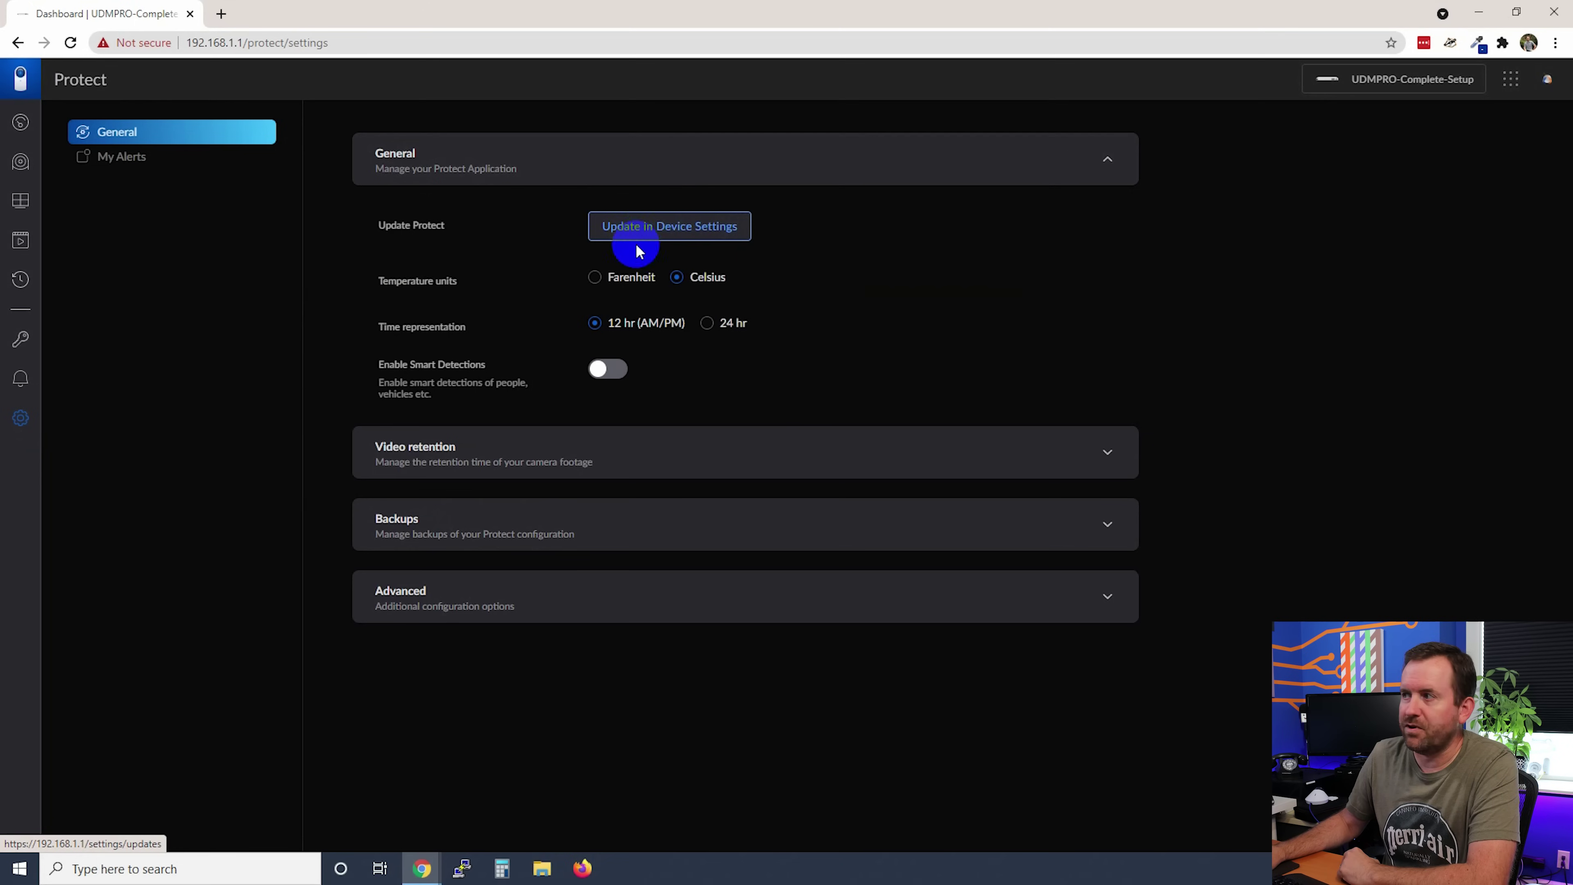
left_click(1510, 79)
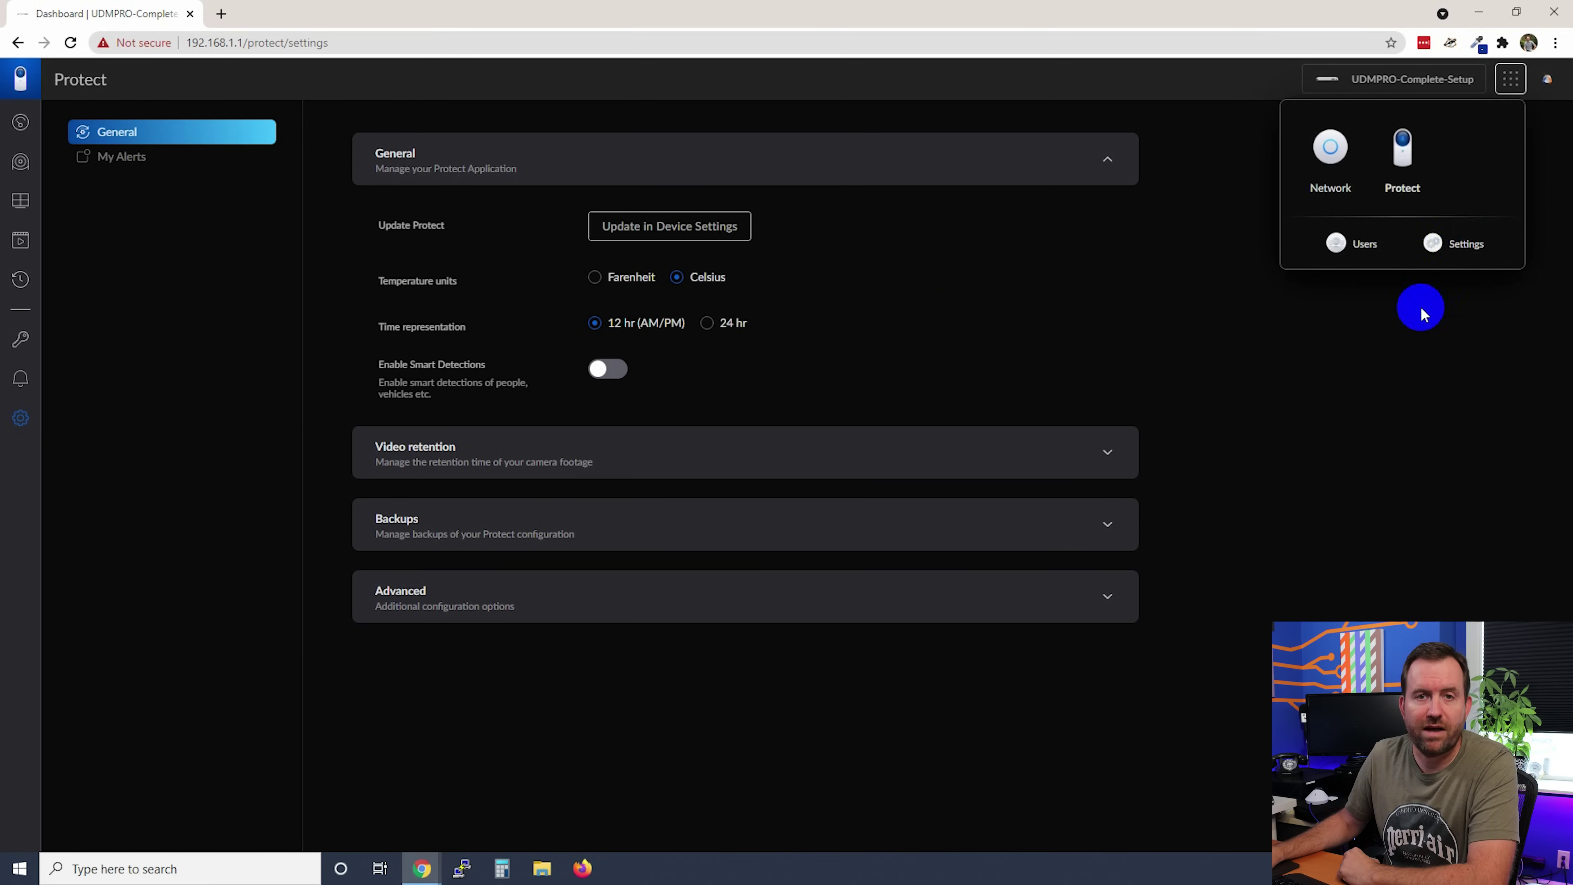
left_click(1335, 380)
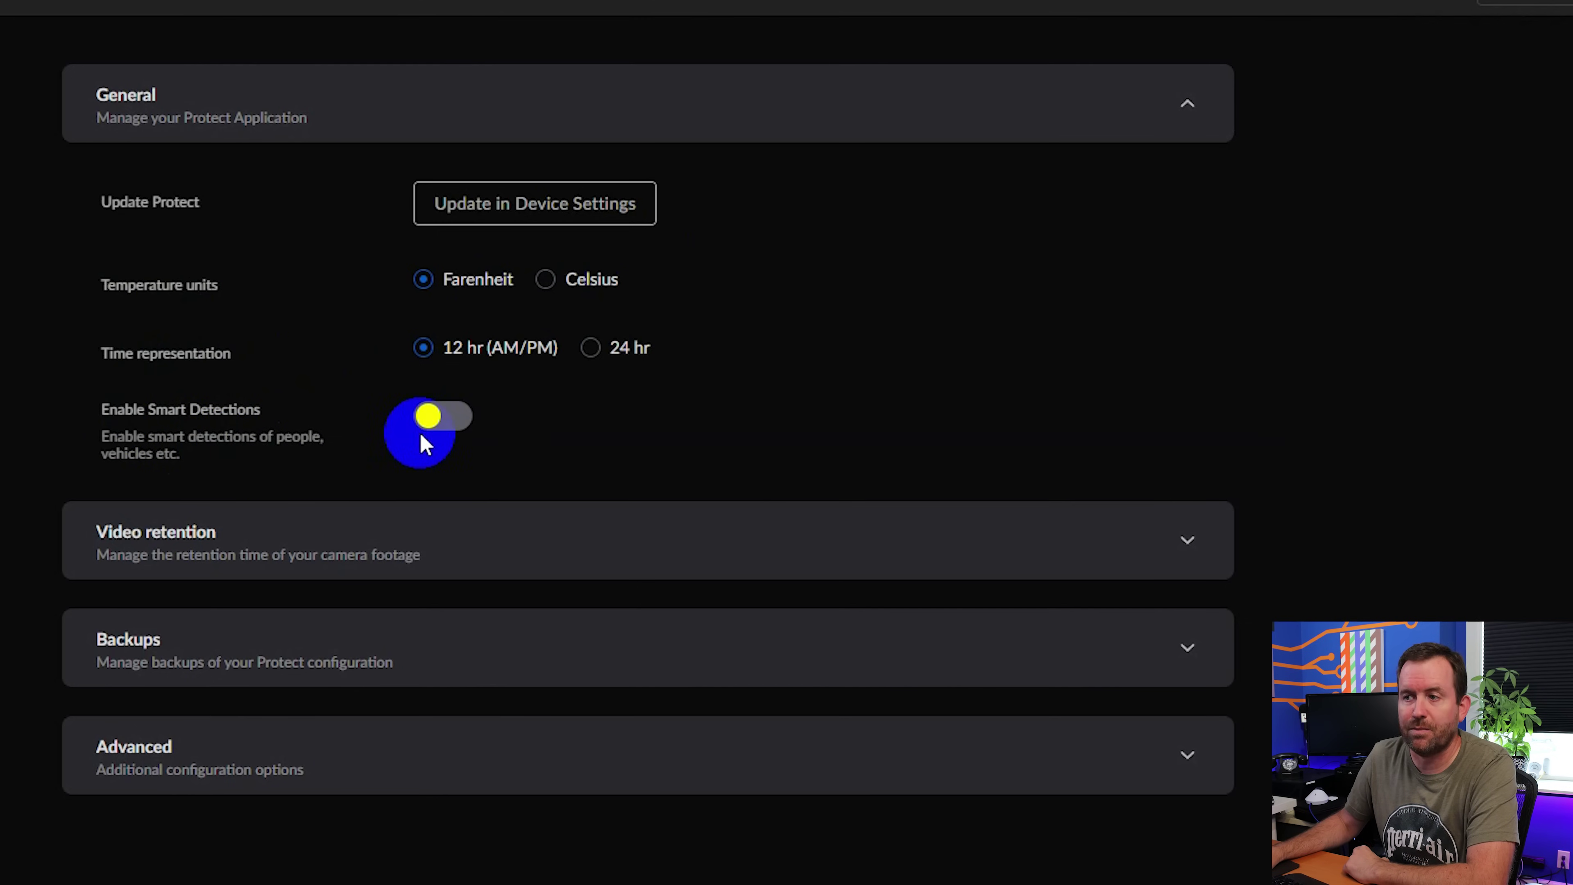
left_click(427, 422)
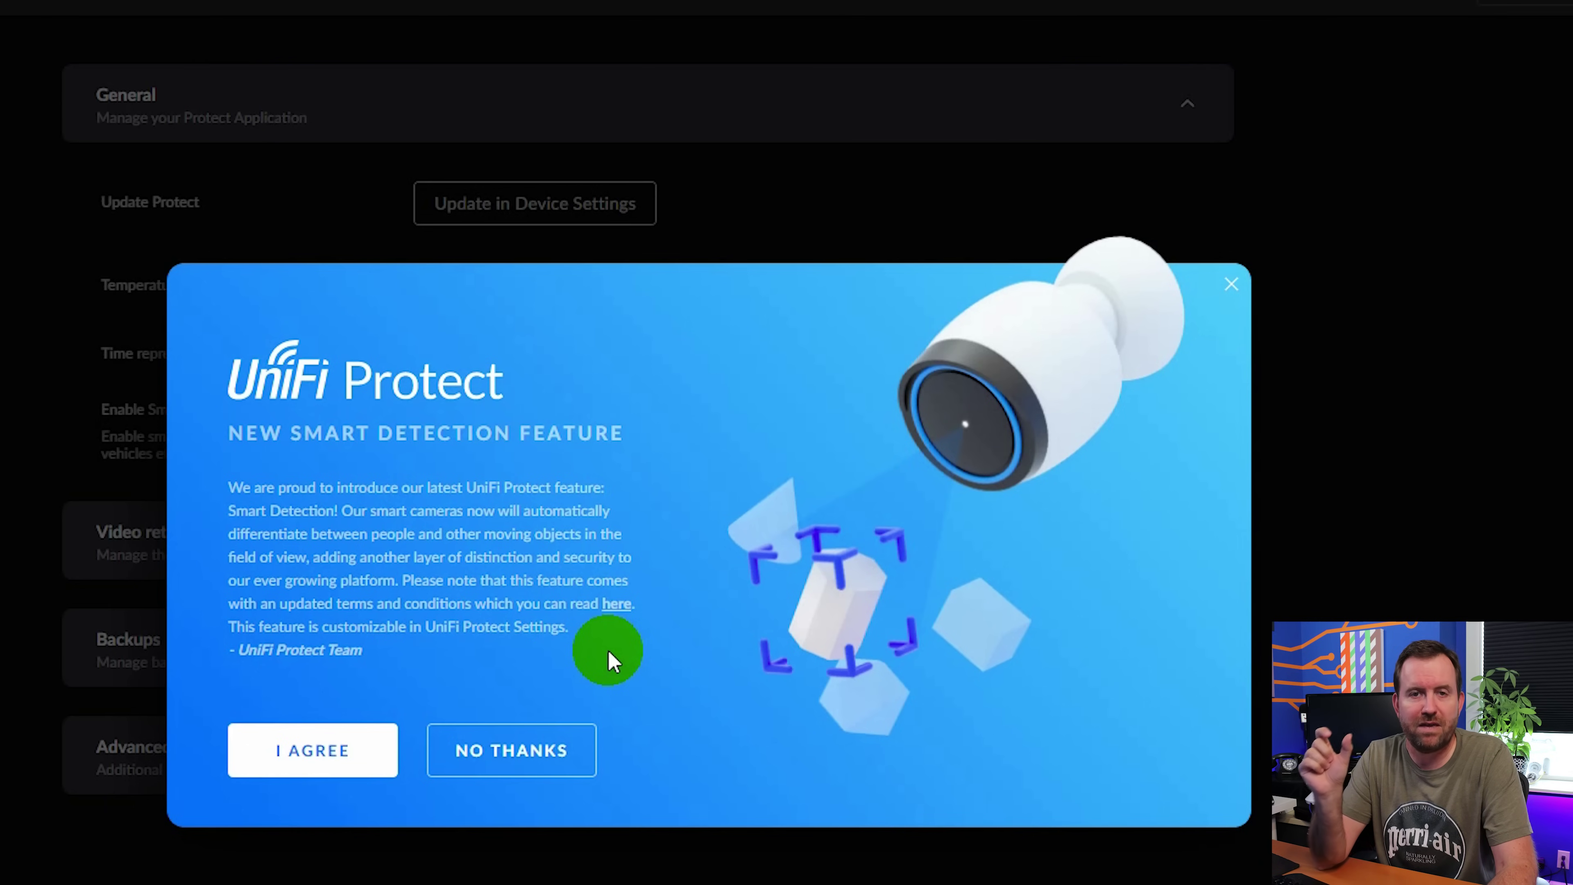
Accept the Smart Detection terms and expand the Video retention settings.
left_click(320, 760)
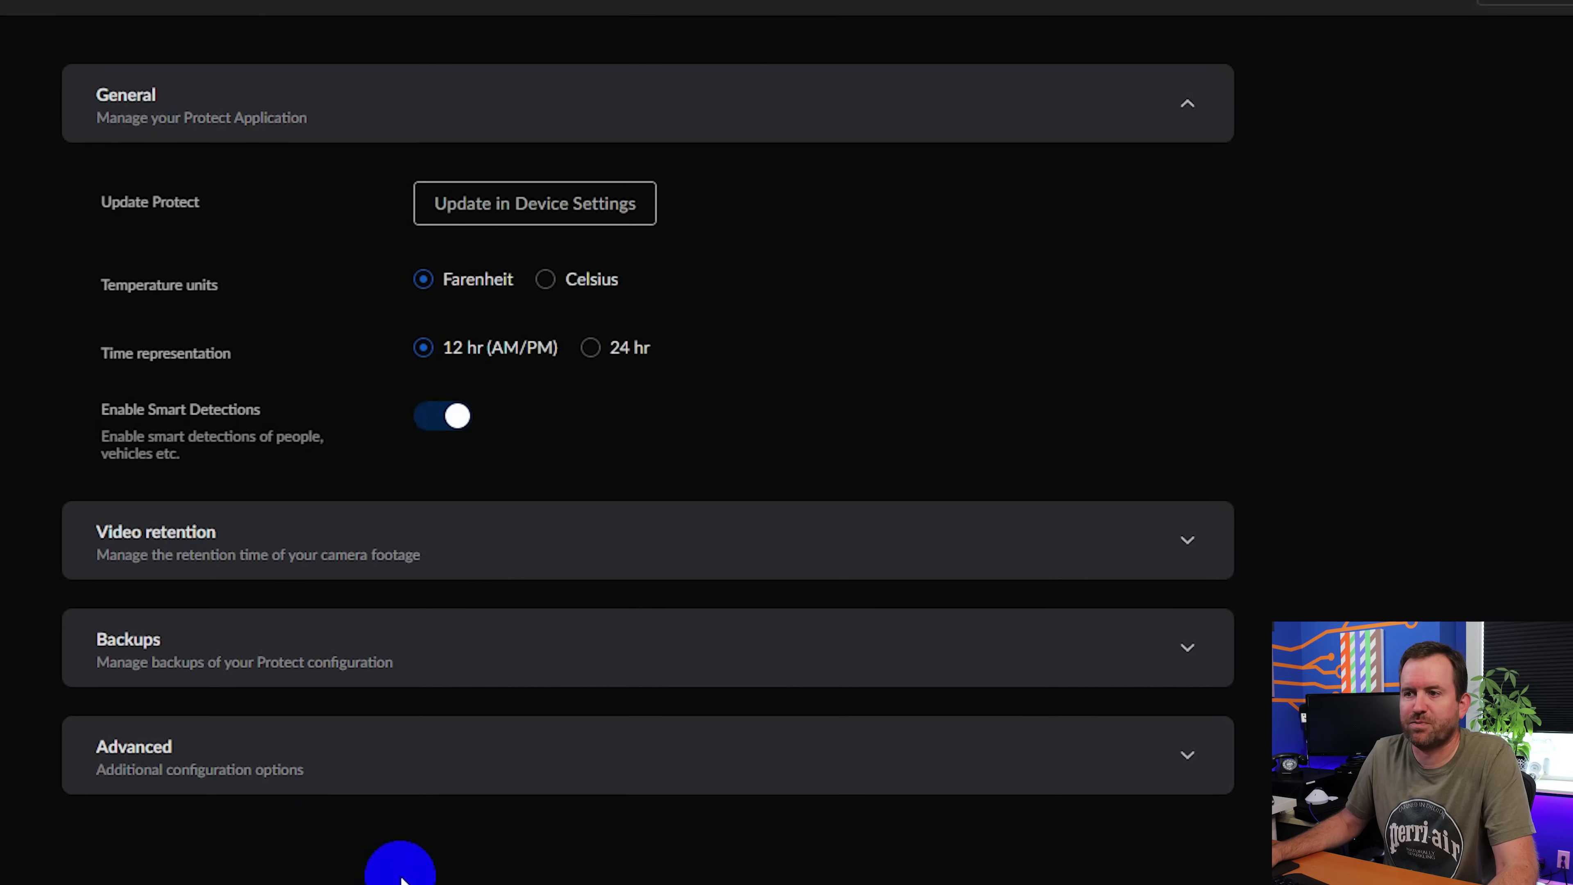
left_click(172, 541)
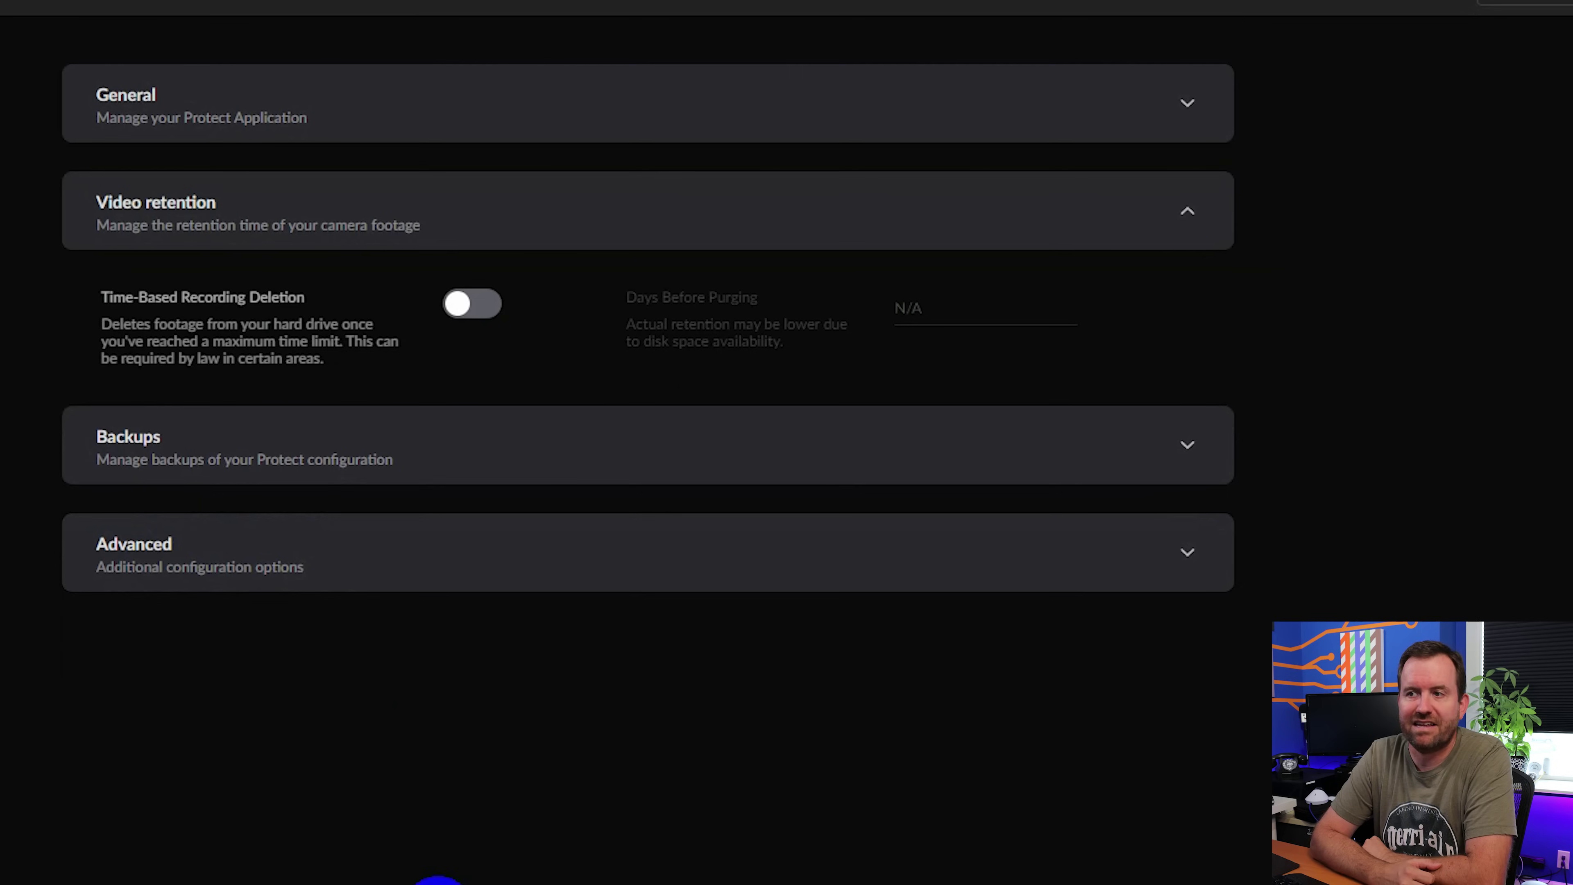
Turn on Time-Based Recording Deletion, enter 60 days before purging, then turn it off again.
left_click(459, 304)
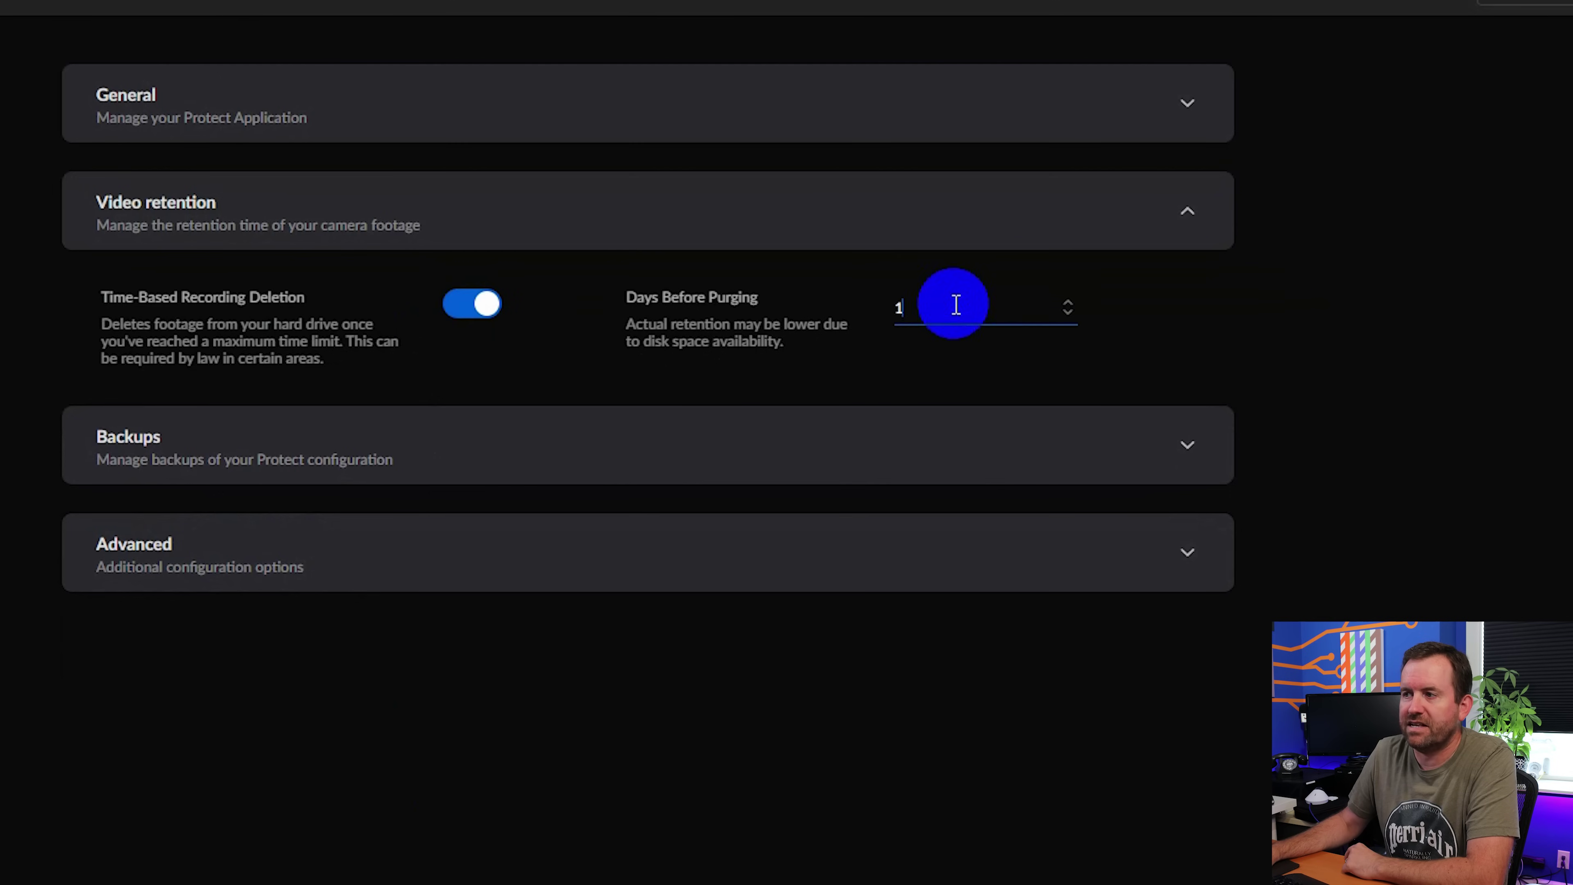
left_click_drag(941, 309, 843, 327)
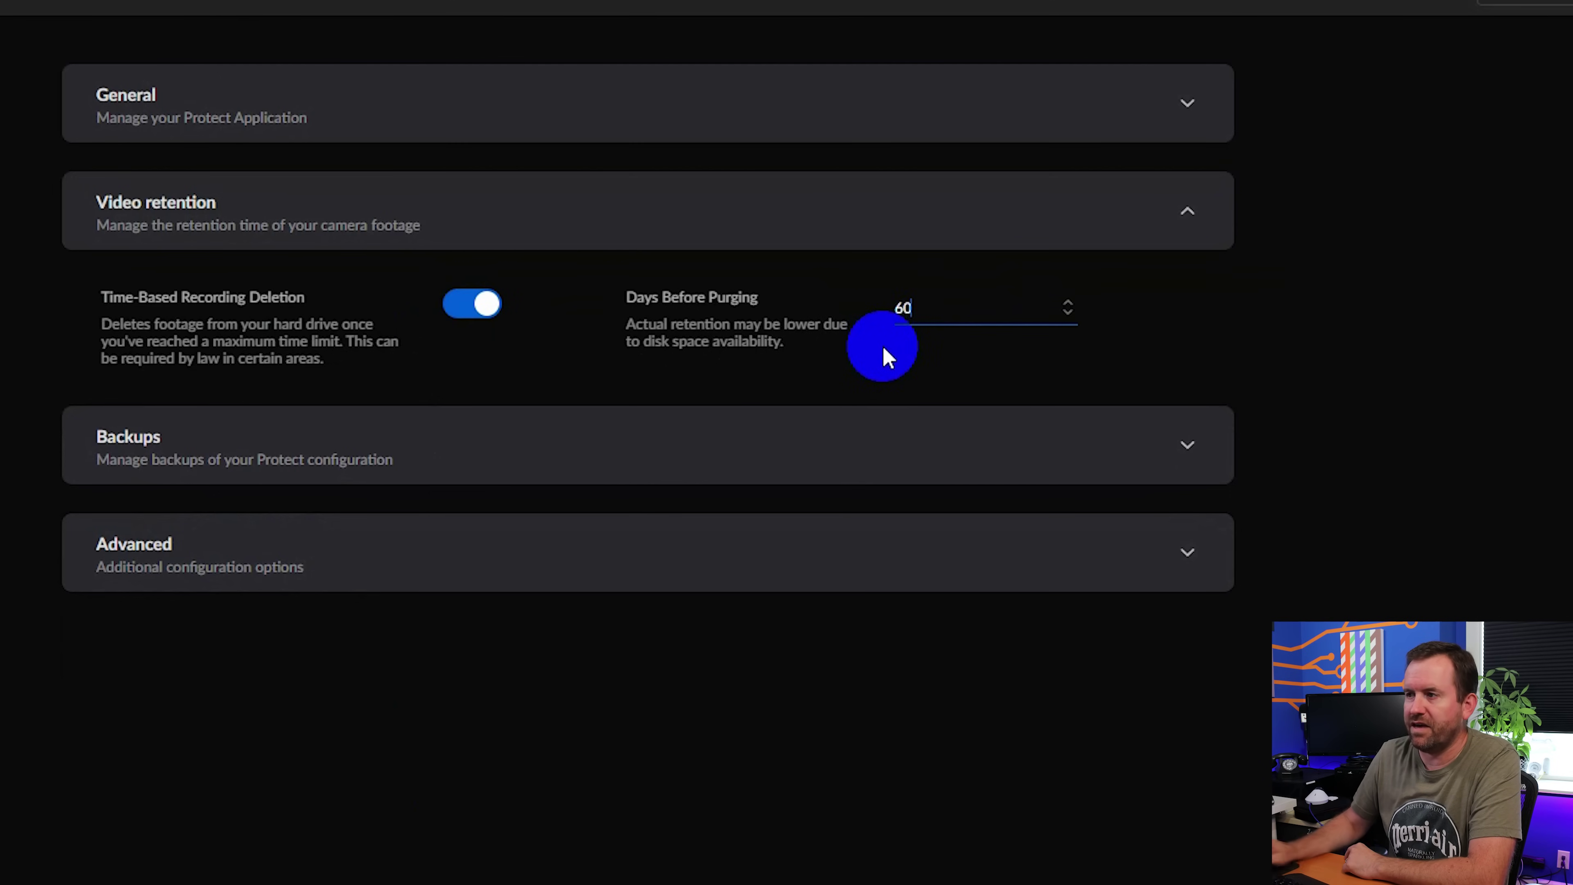
left_click(1443, 512)
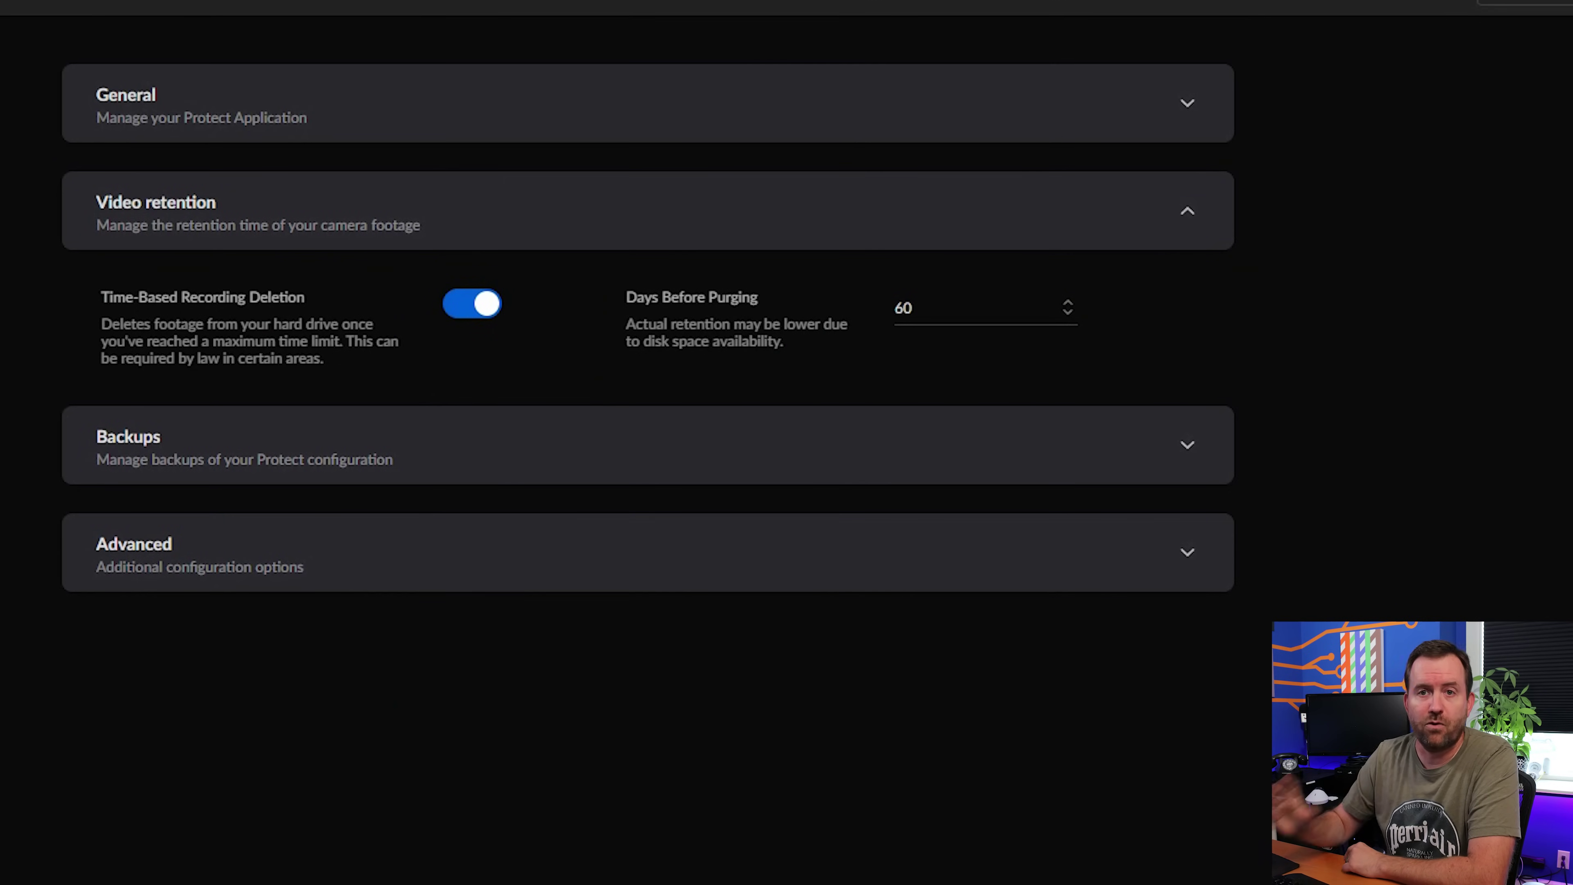
left_click(474, 304)
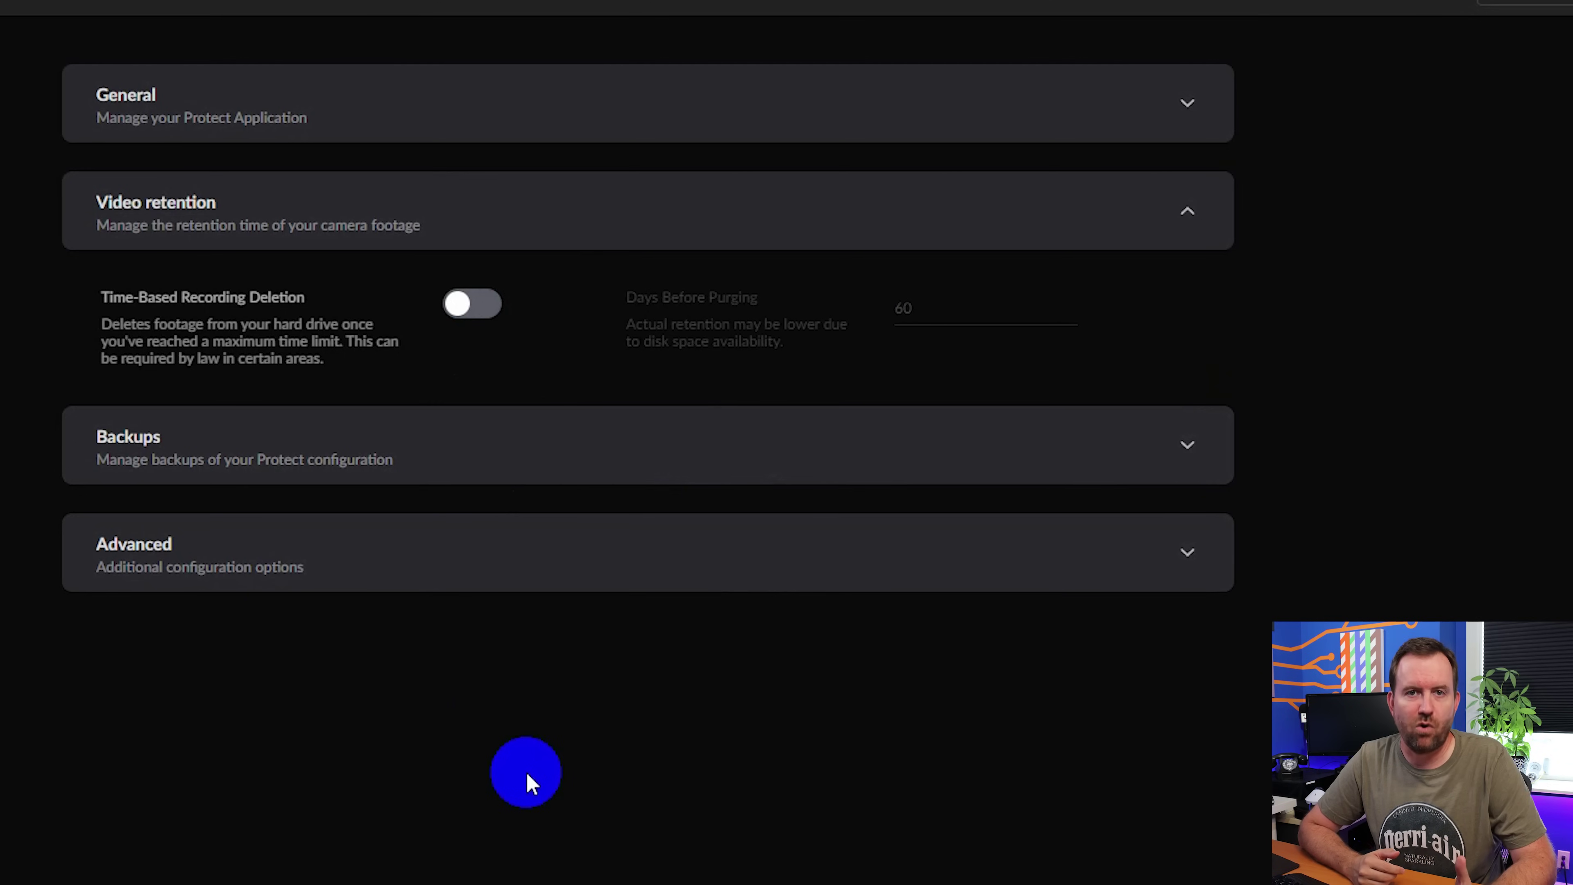
Expand the Backups and Advanced settings and highlight the Device Password entry.
left_click(151, 441)
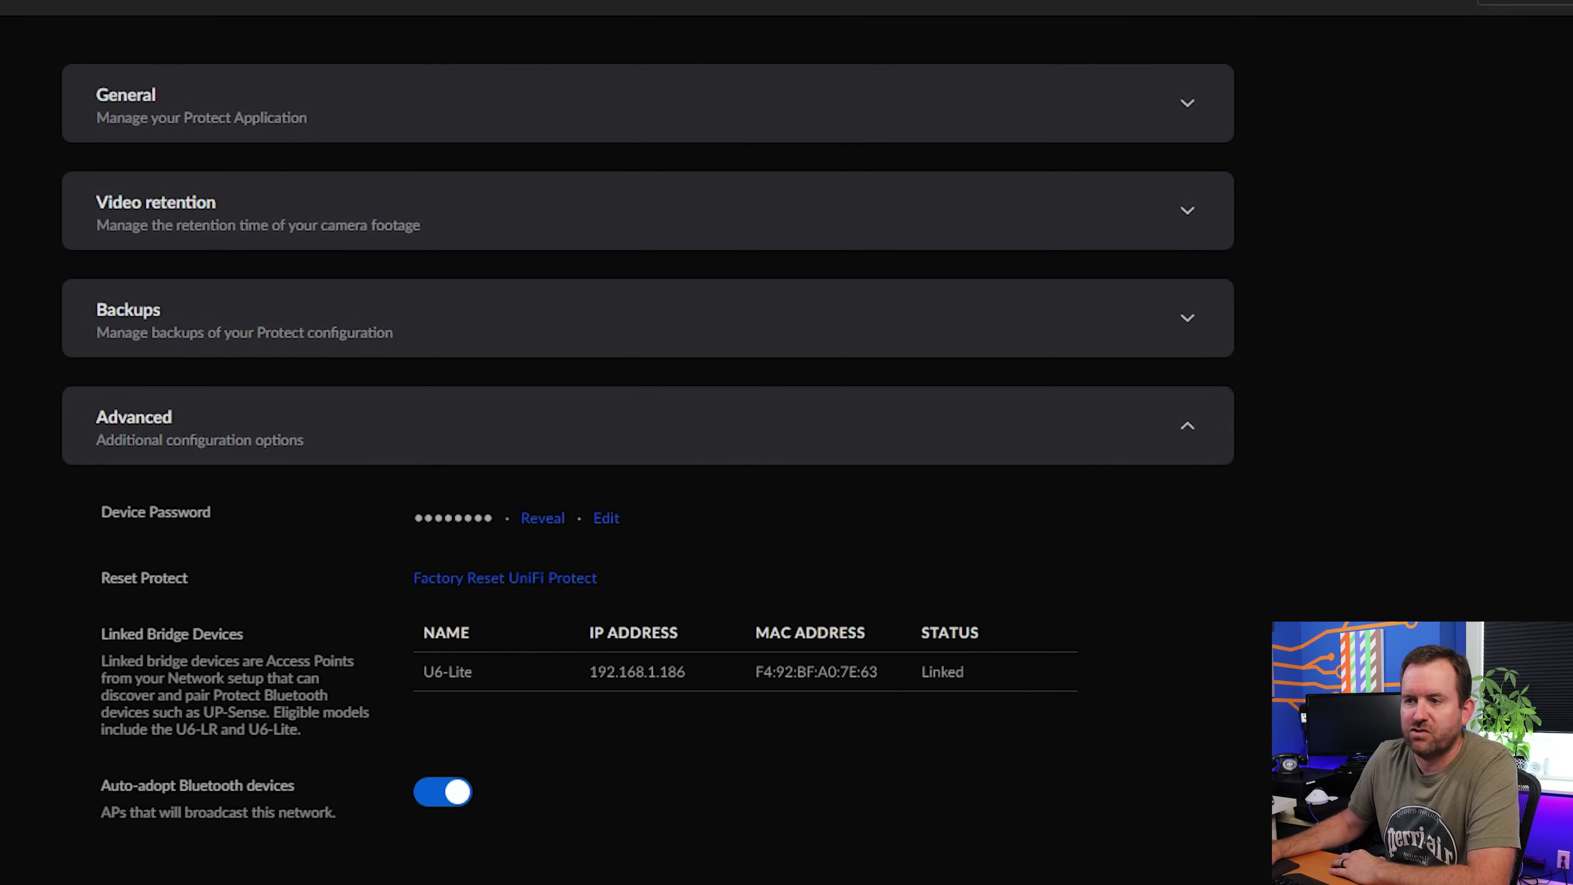
left_click_drag(70, 520, 214, 512)
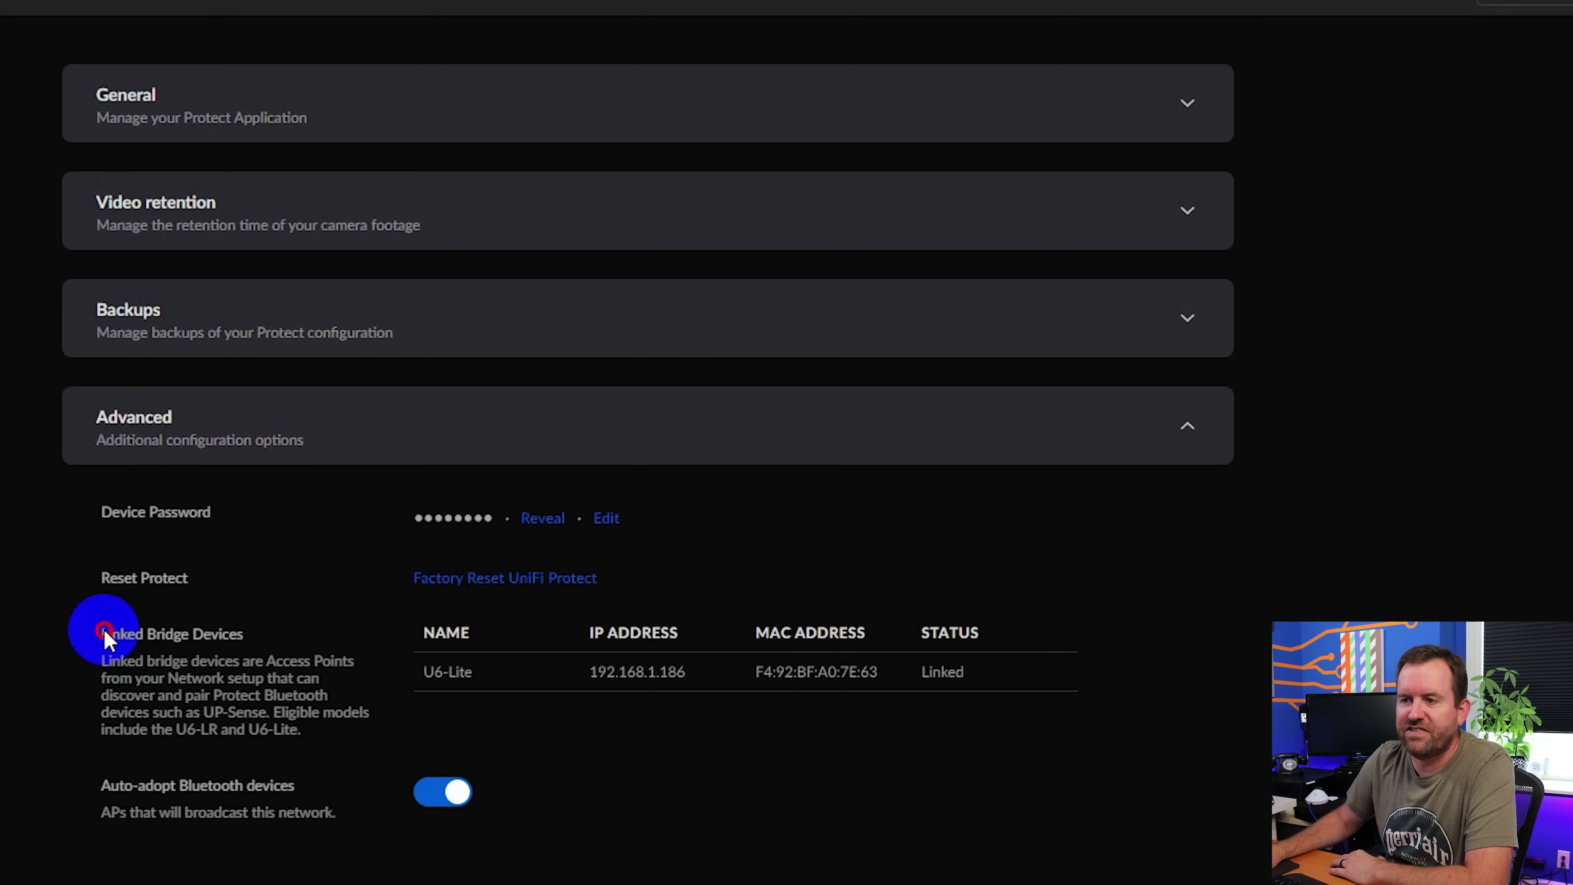
Highlight the Linked Bridge Devices heading, the U6-Lite access point and the UP-Sense mention.
left_click_drag(102, 633, 248, 633)
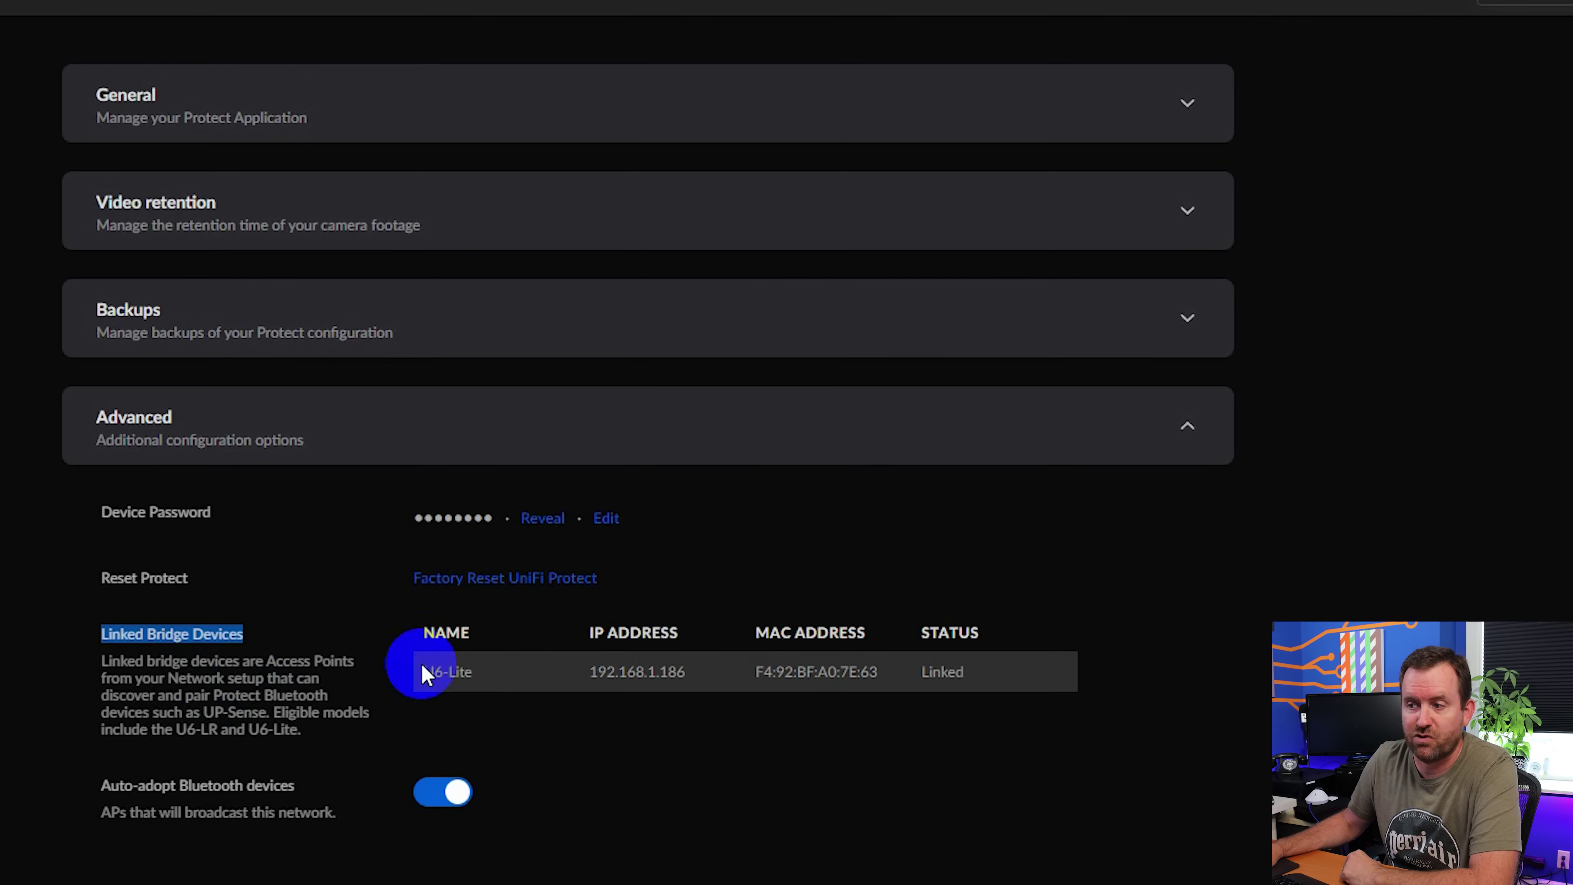
left_click_drag(421, 671, 492, 669)
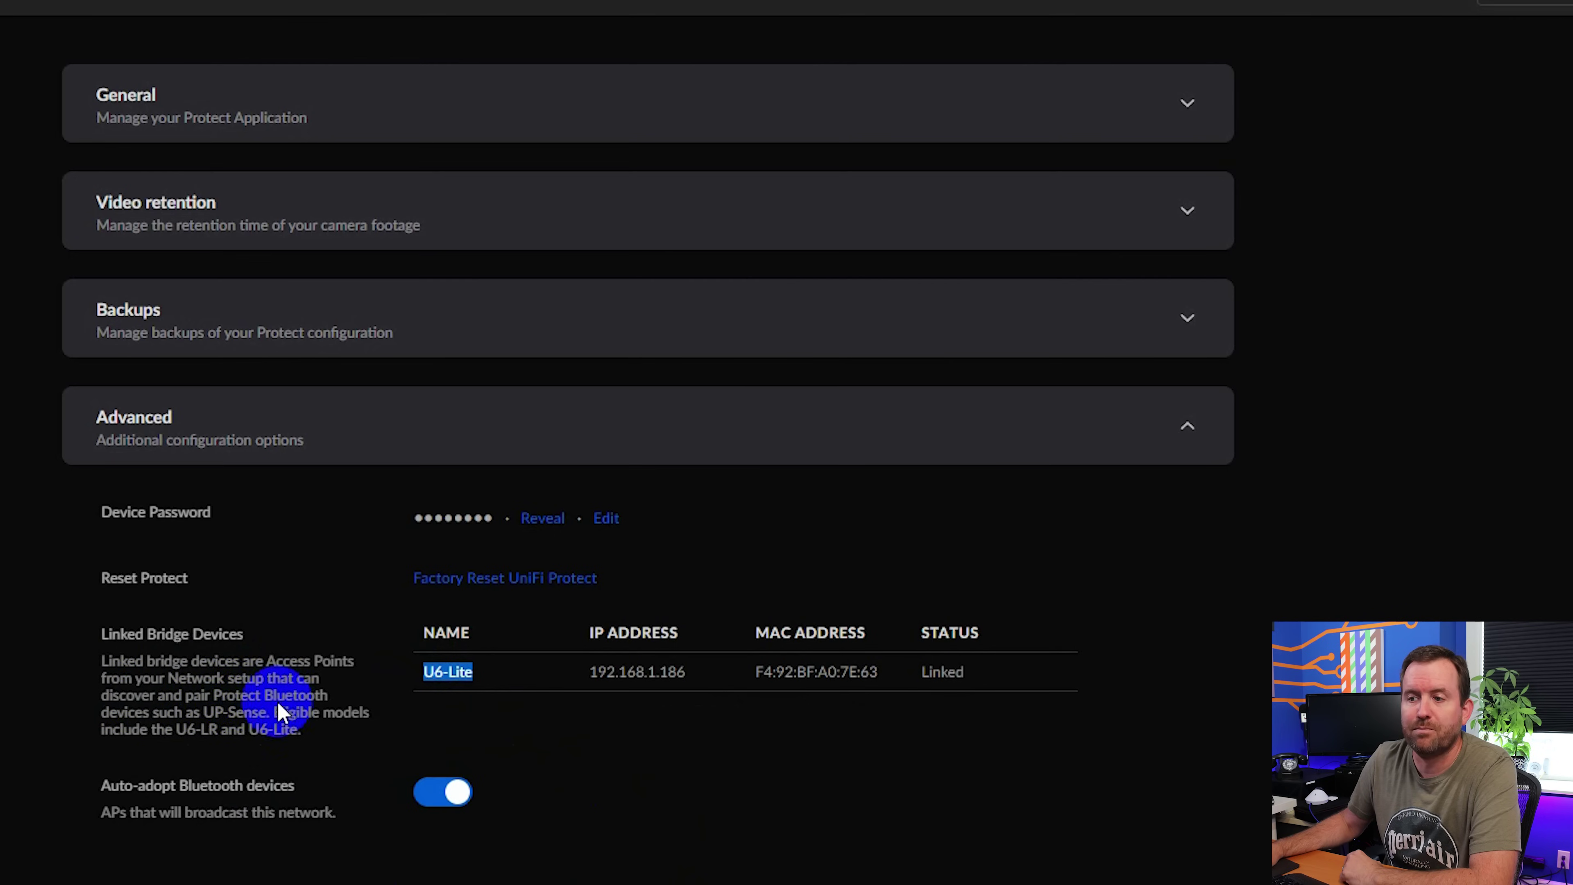
left_click_drag(203, 714, 266, 714)
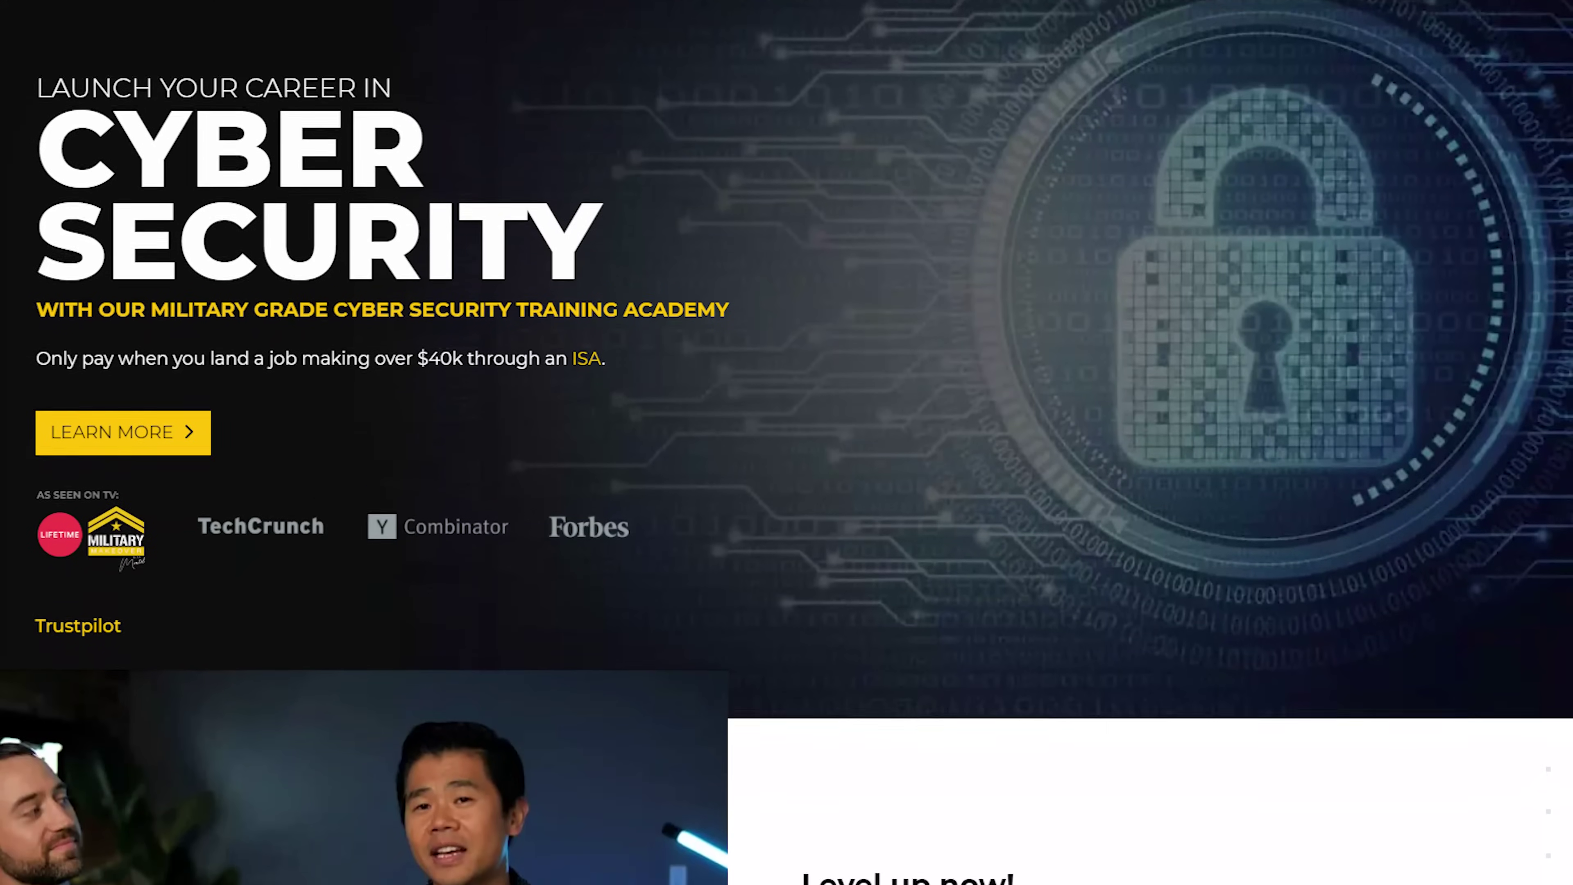
scroll(786, 442, "down", 5)
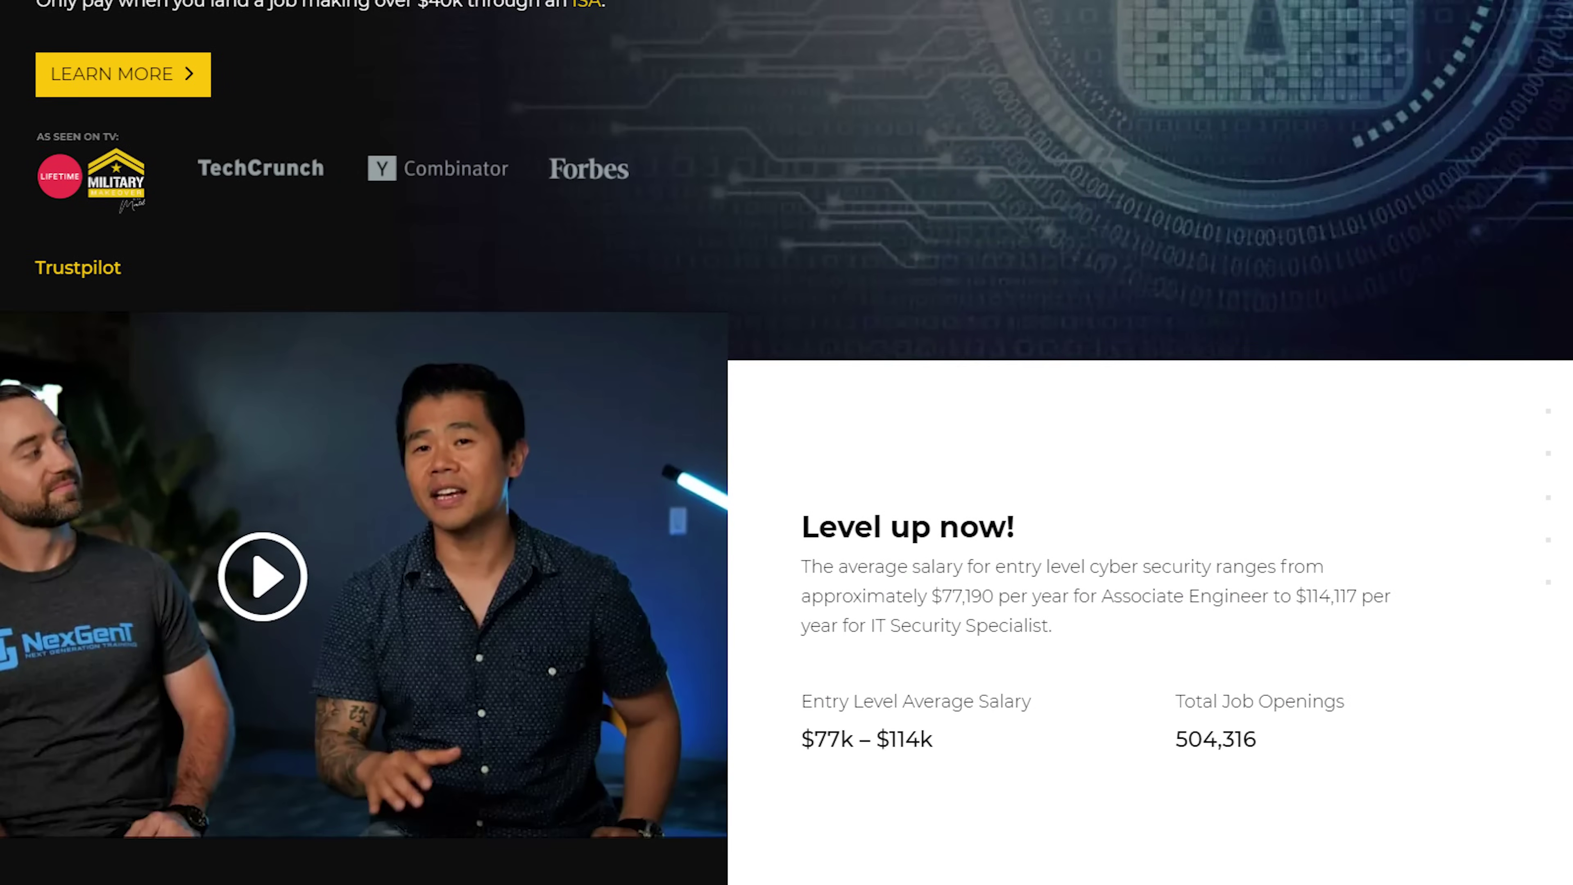
scroll(786, 442, "down", 5)
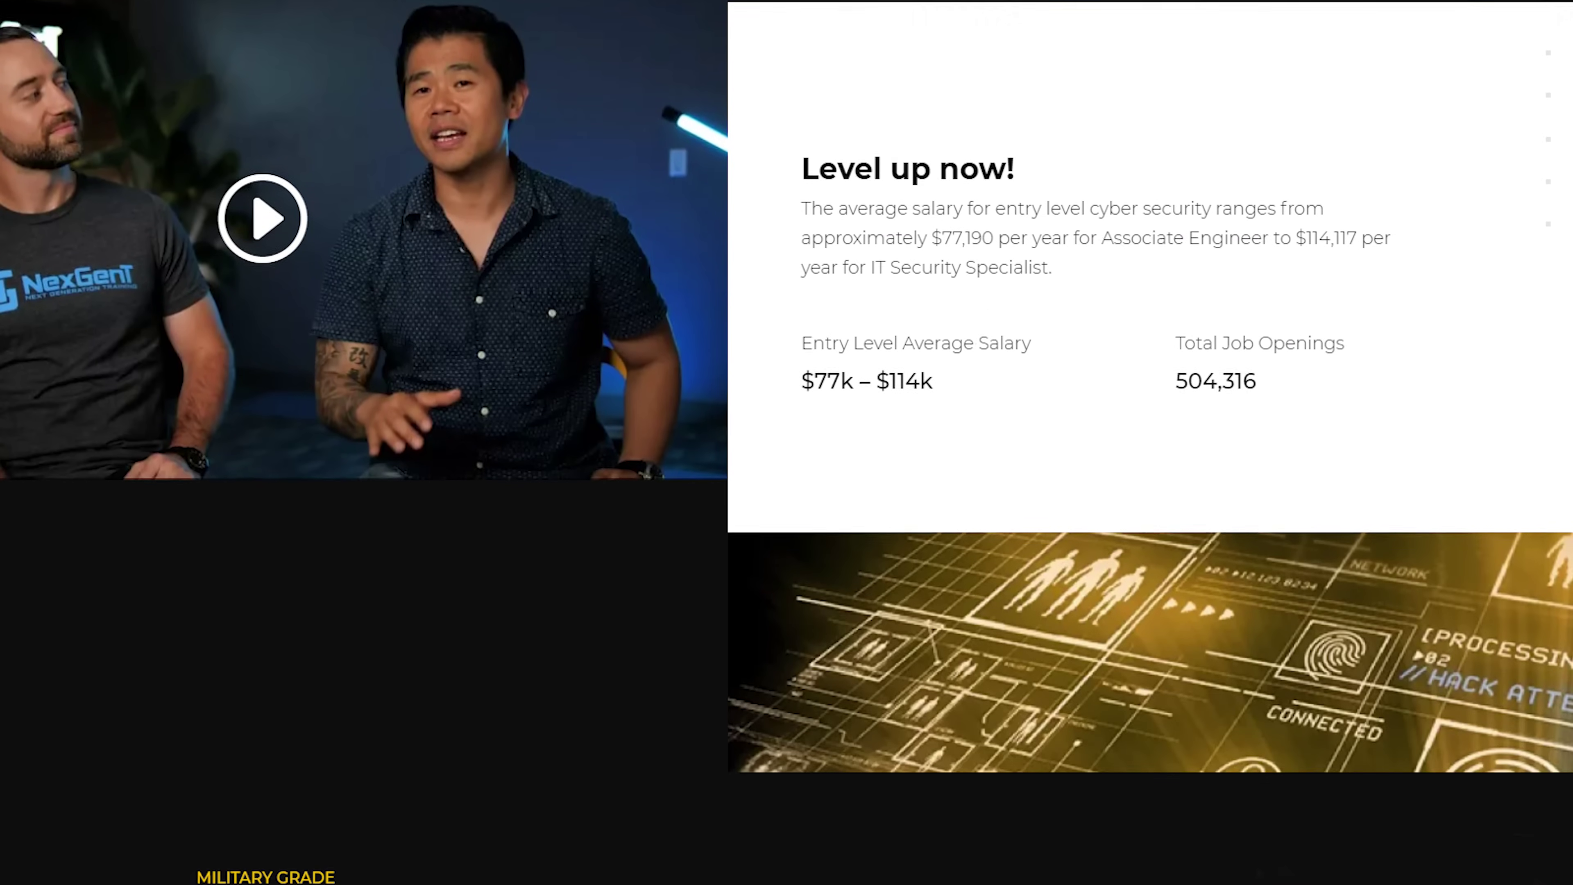
scroll(786, 443, "down", 5)
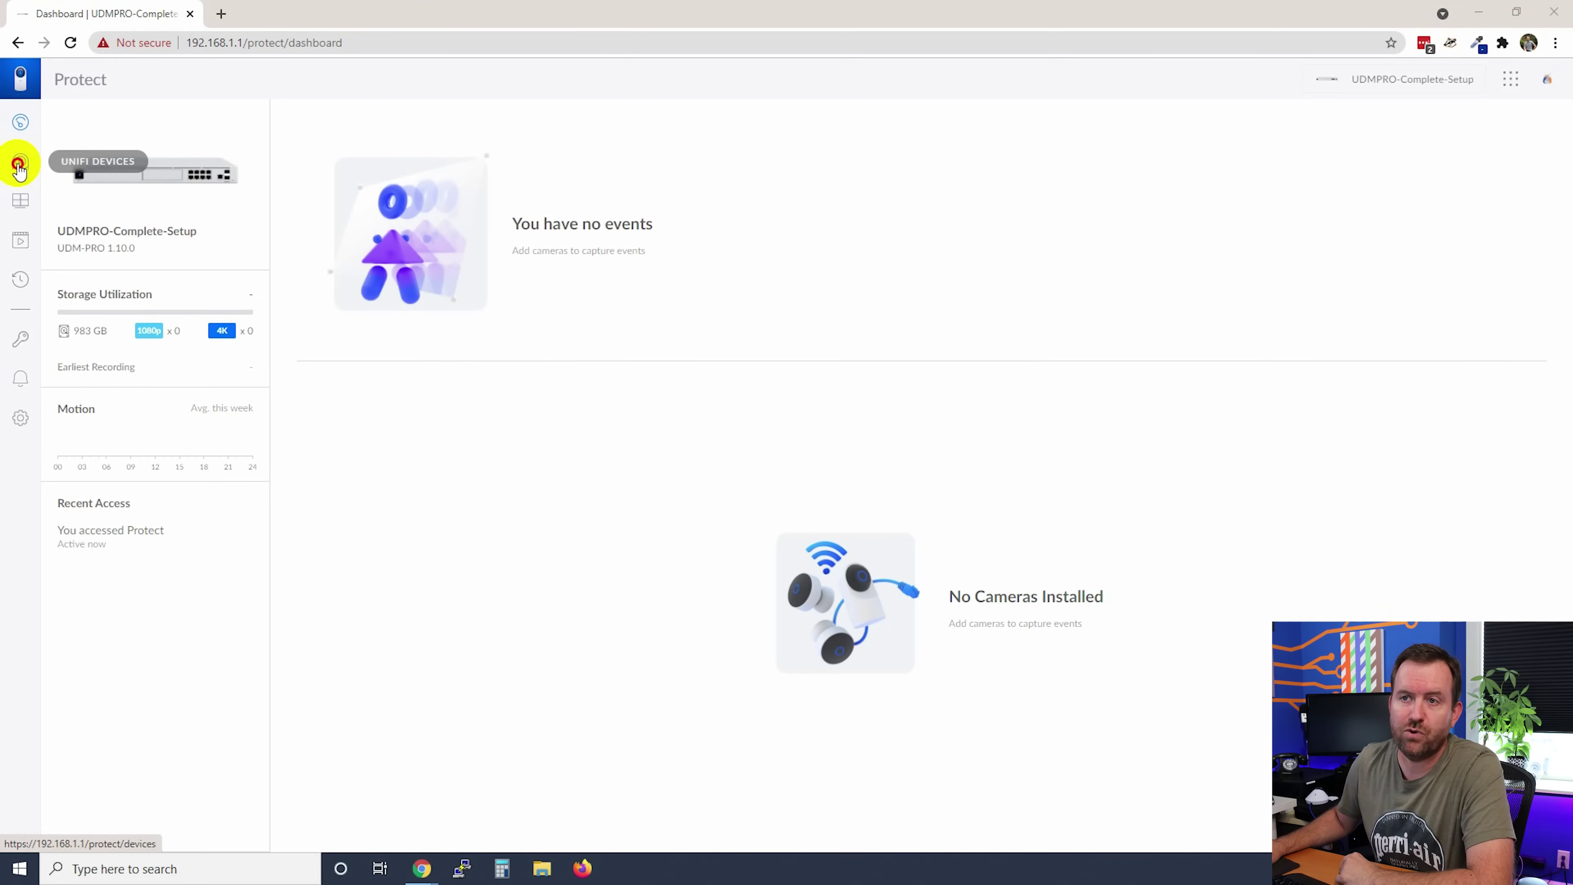
Go to Devices > Add Devices to see the G3 Flex, G4 Bullet, G4 Dome and G4 Pro.
left_click(19, 166)
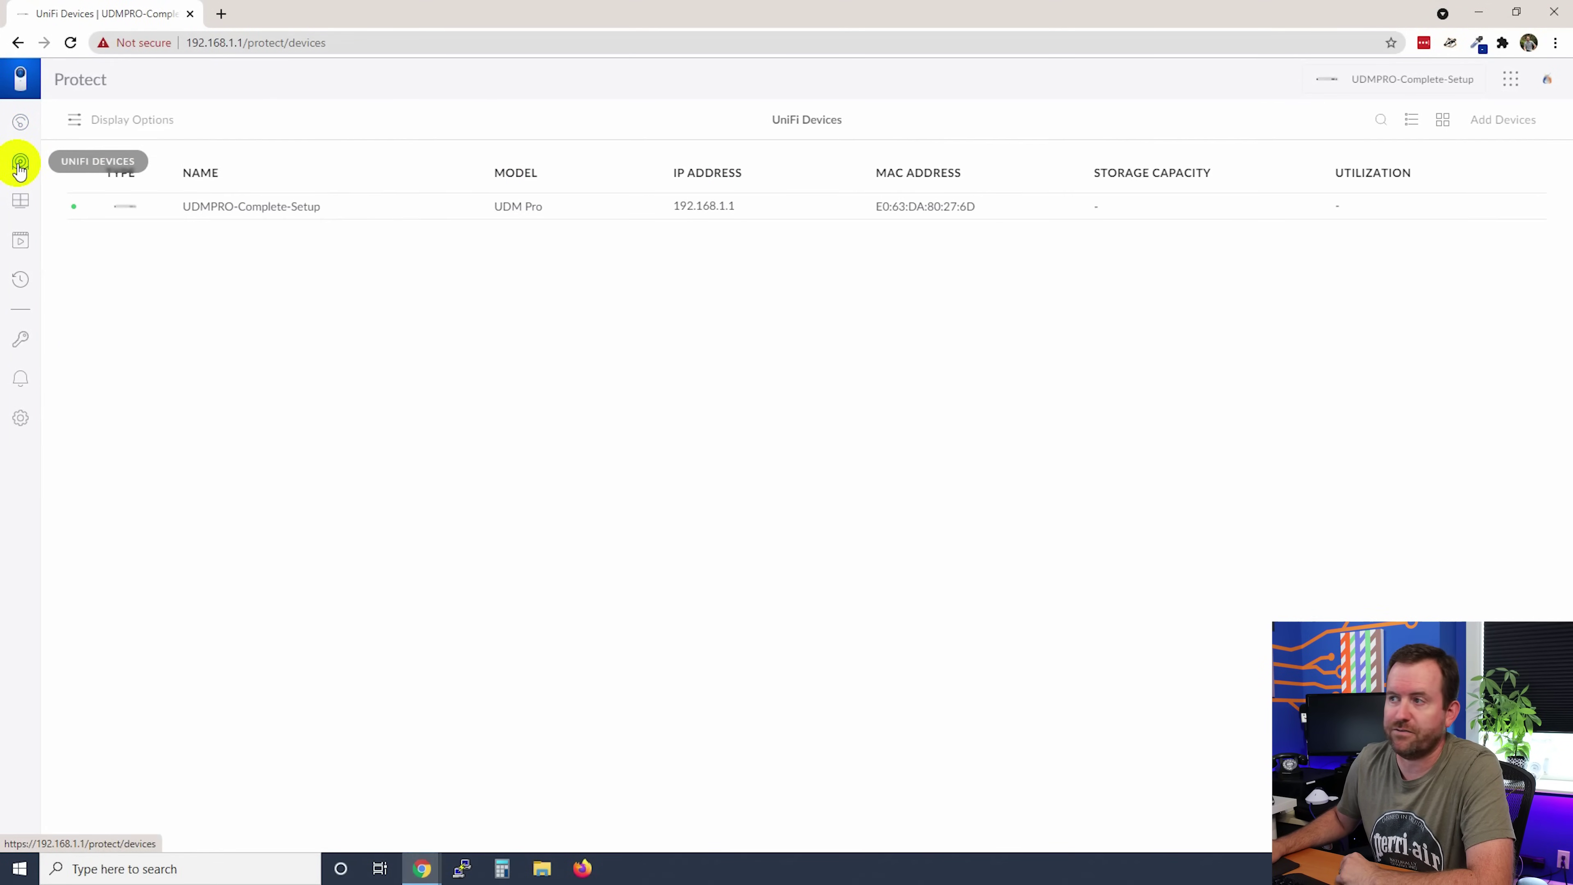
left_click(1509, 124)
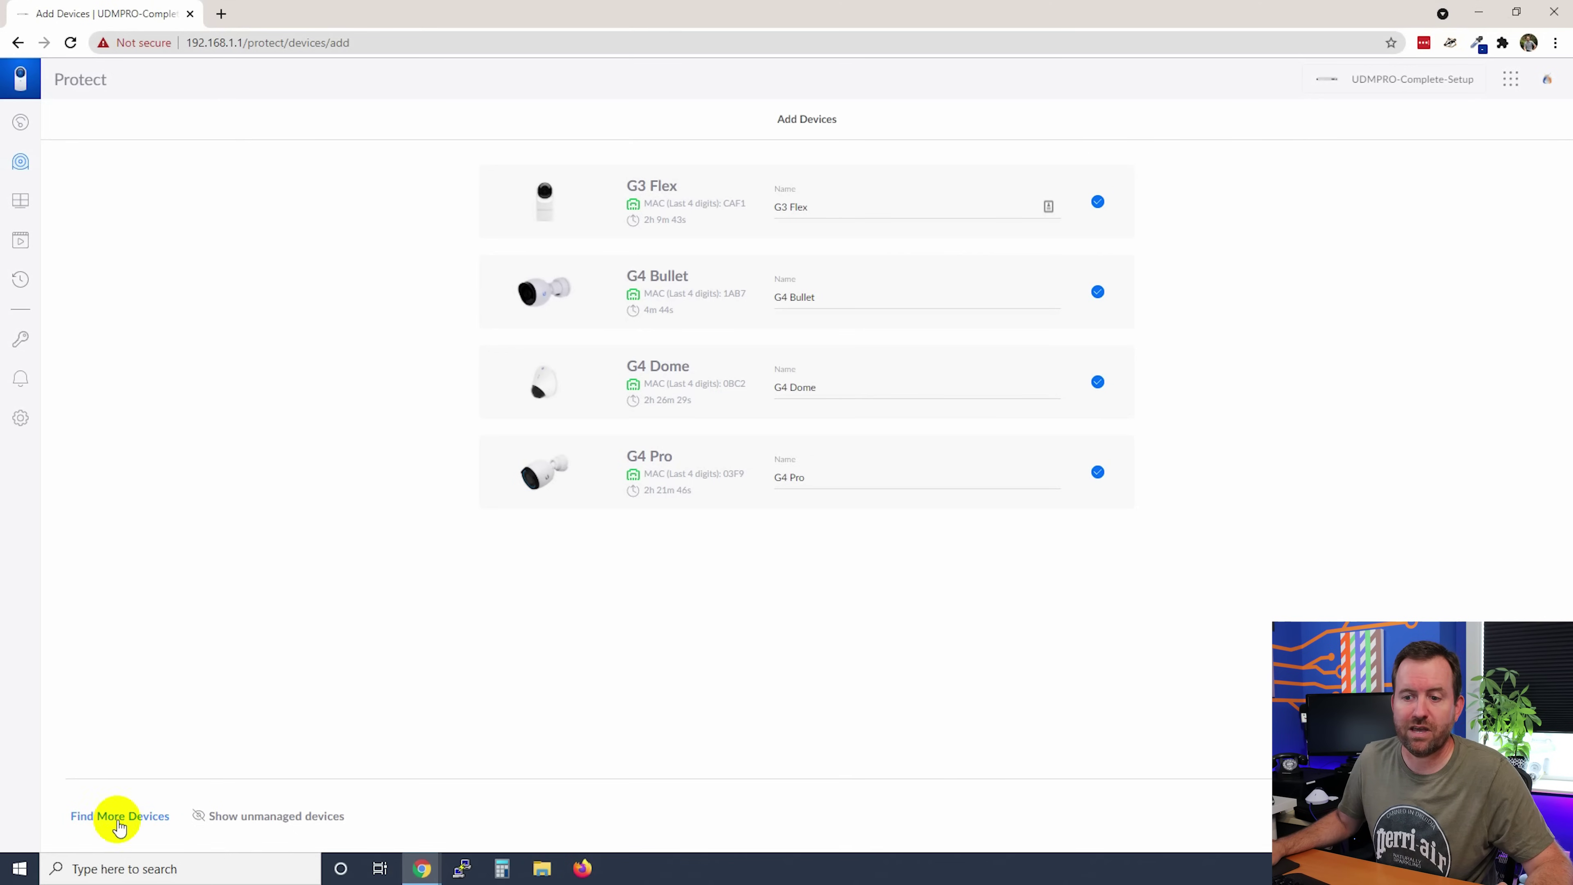
left_click(111, 815)
scroll(845, 432, "down", 7)
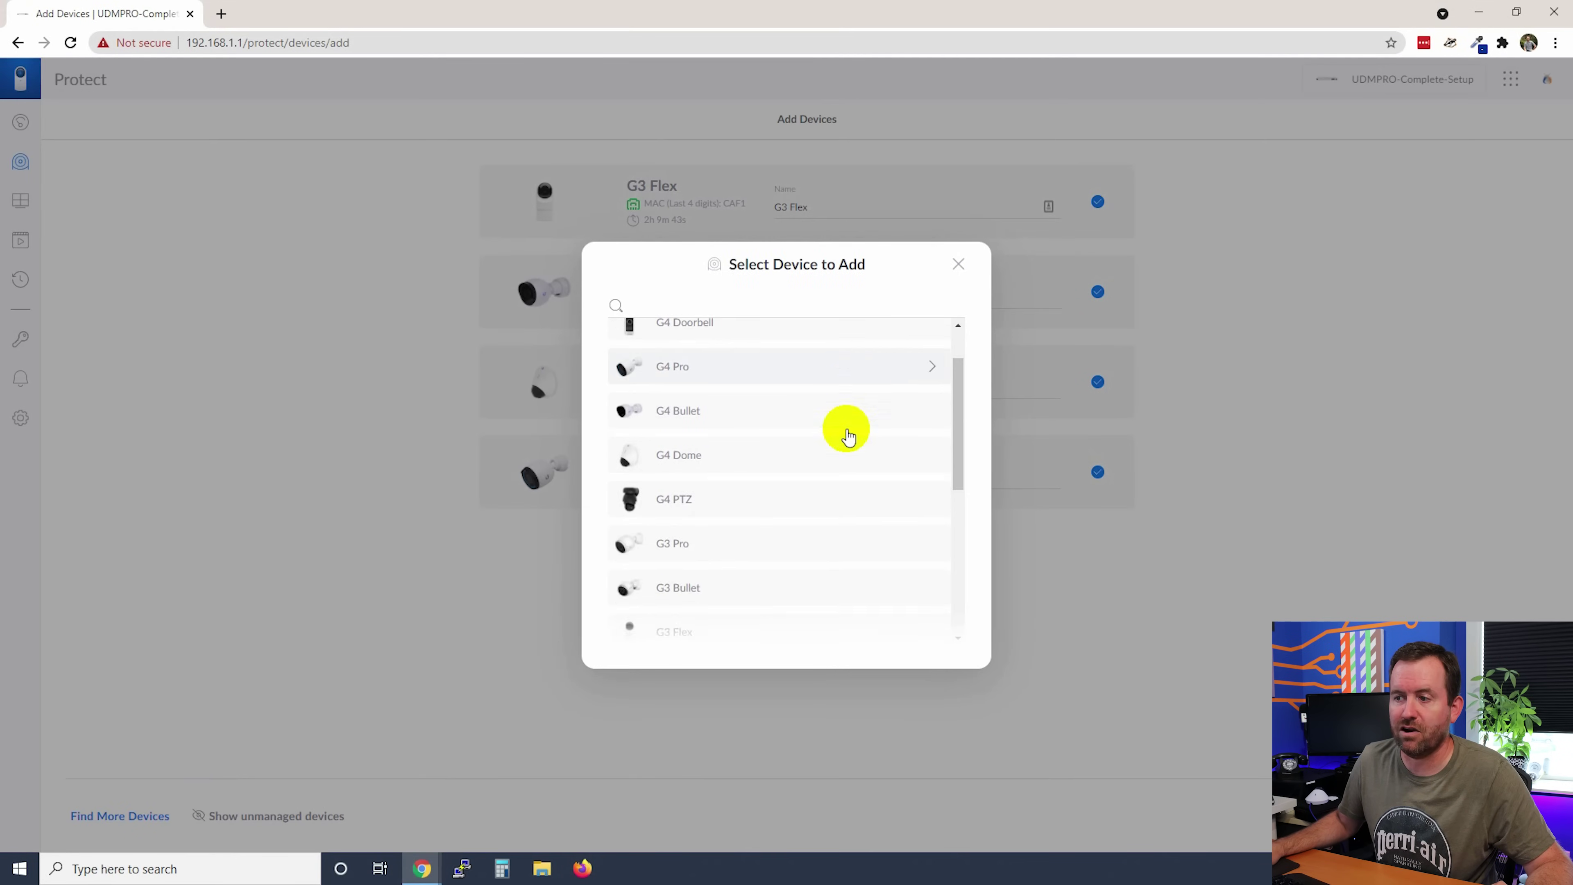
scroll(802, 558, "up", 3)
scroll(802, 533, "down", 4)
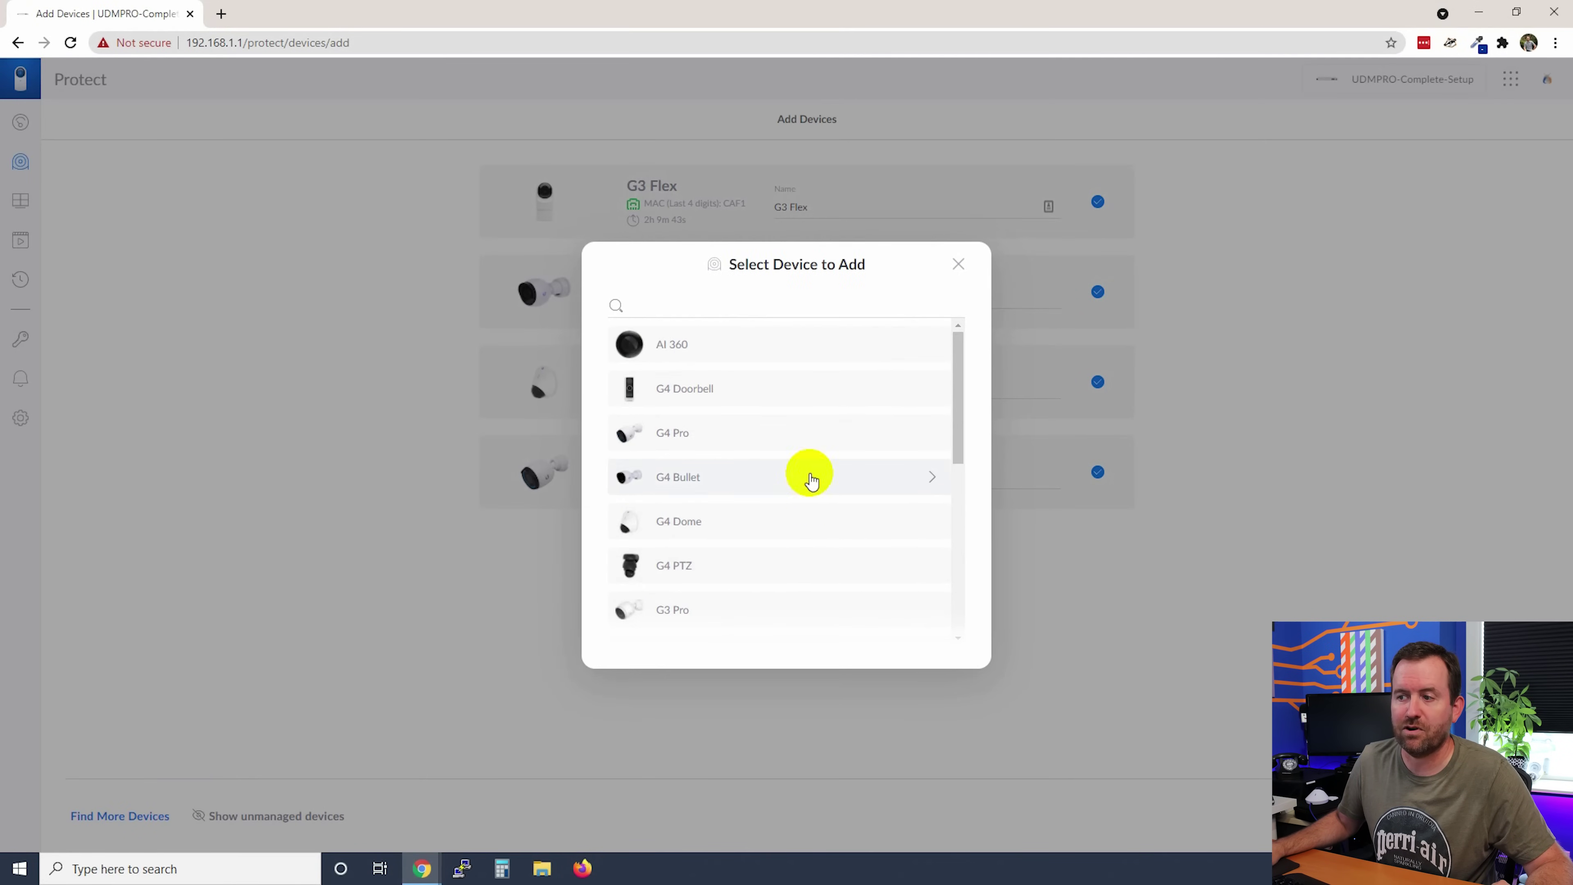
scroll(850, 449, "up", 10)
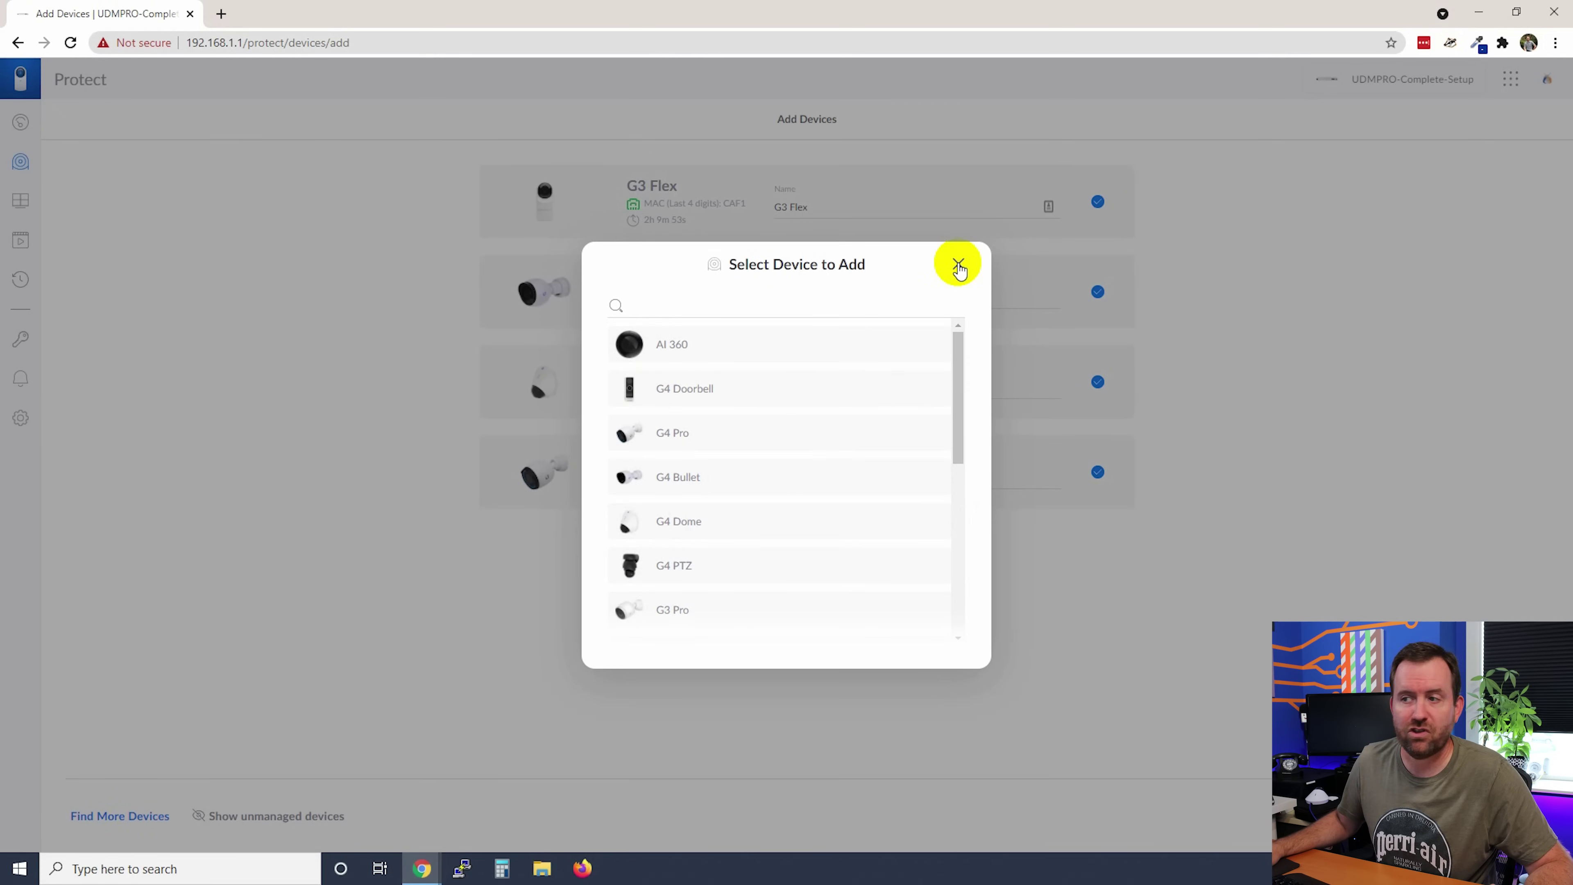
left_click(958, 267)
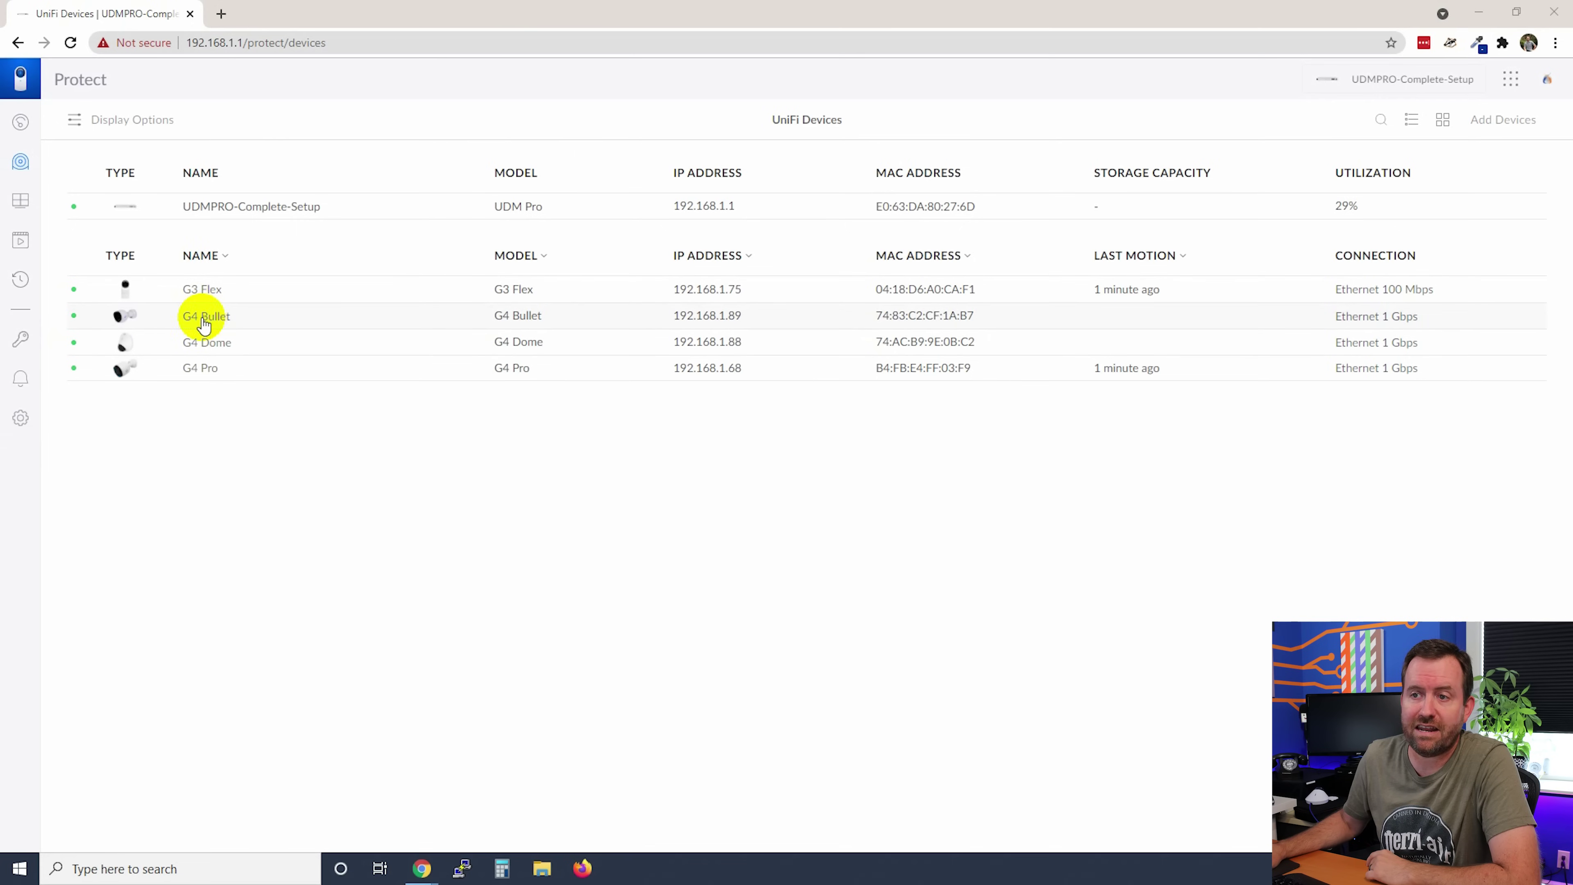
Open the G4 Pro camera's details from the devices list.
left_click(206, 372)
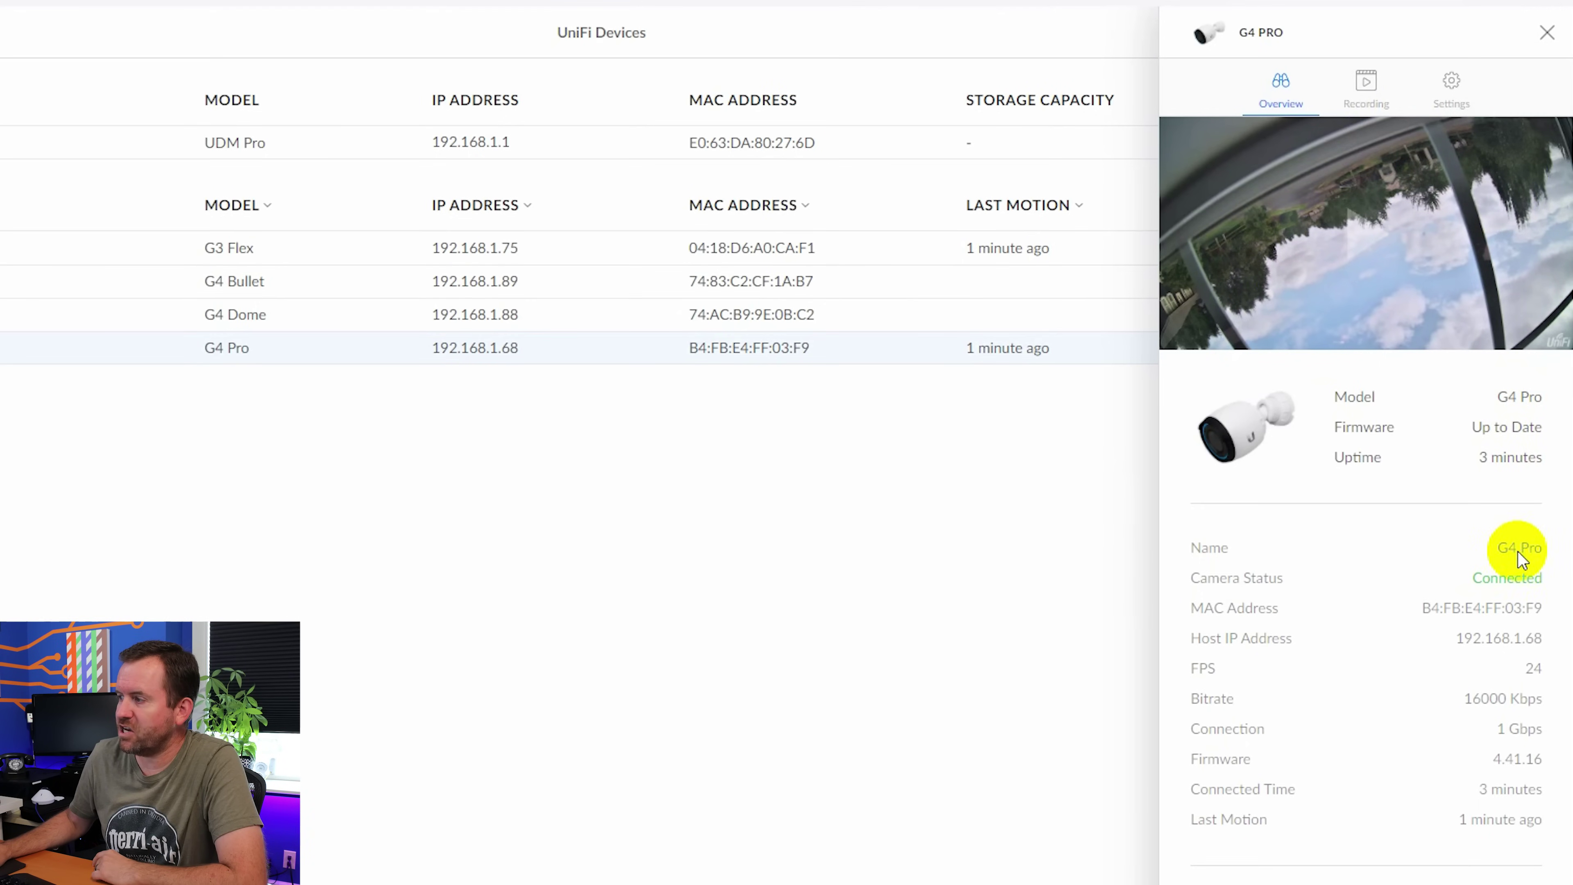
Review the G4 Pro's Recording and Settings tabs, return to Overview, and enlarge its live feed.
left_click(1373, 106)
left_click(1450, 93)
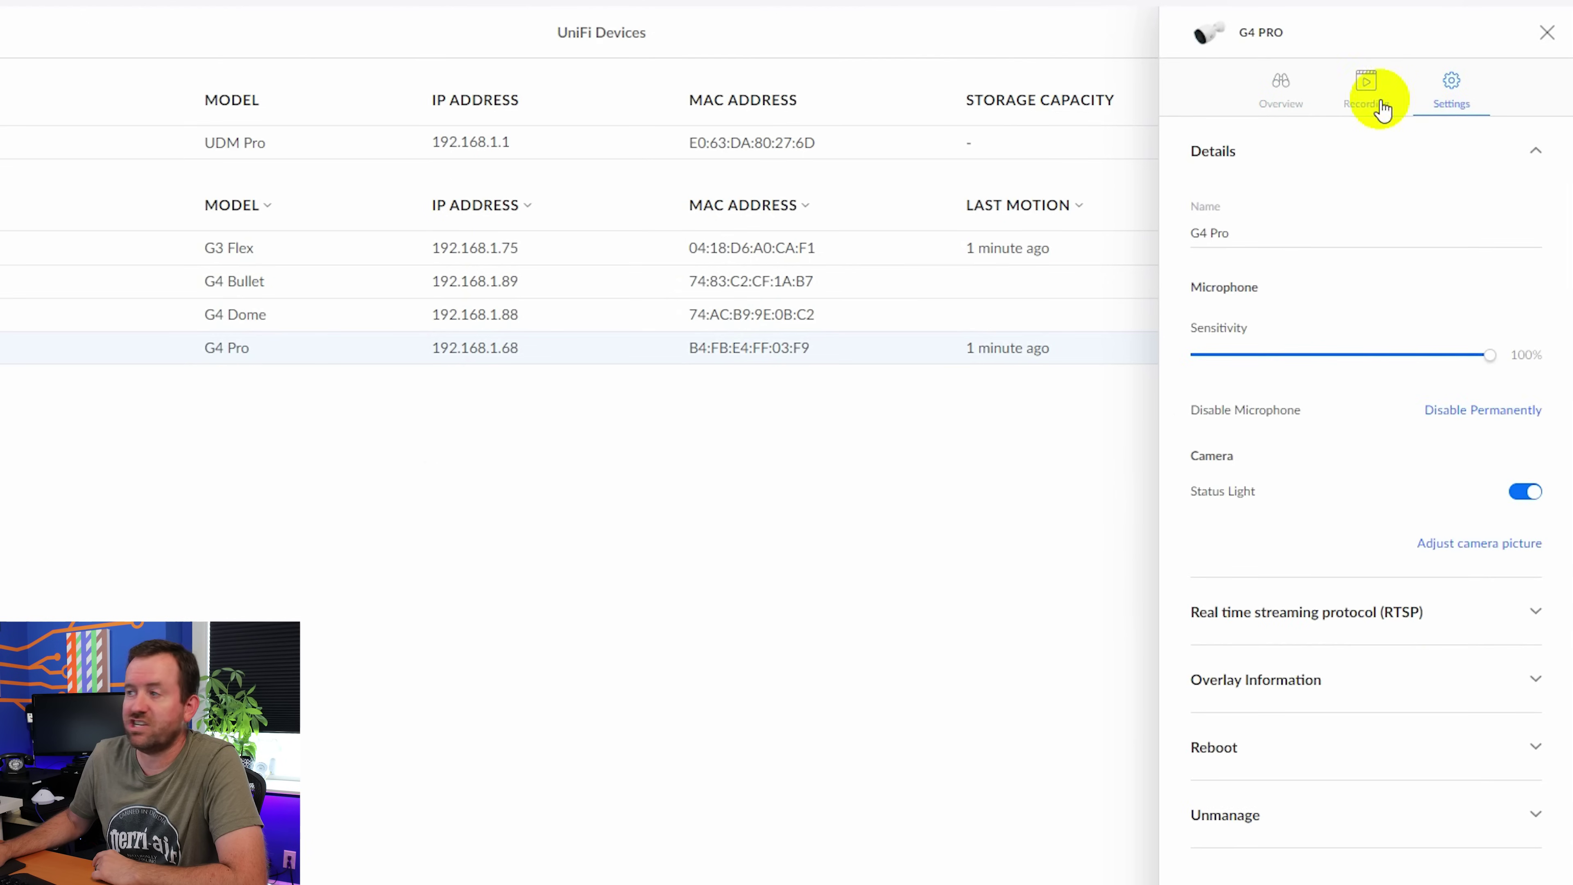
left_click(1279, 106)
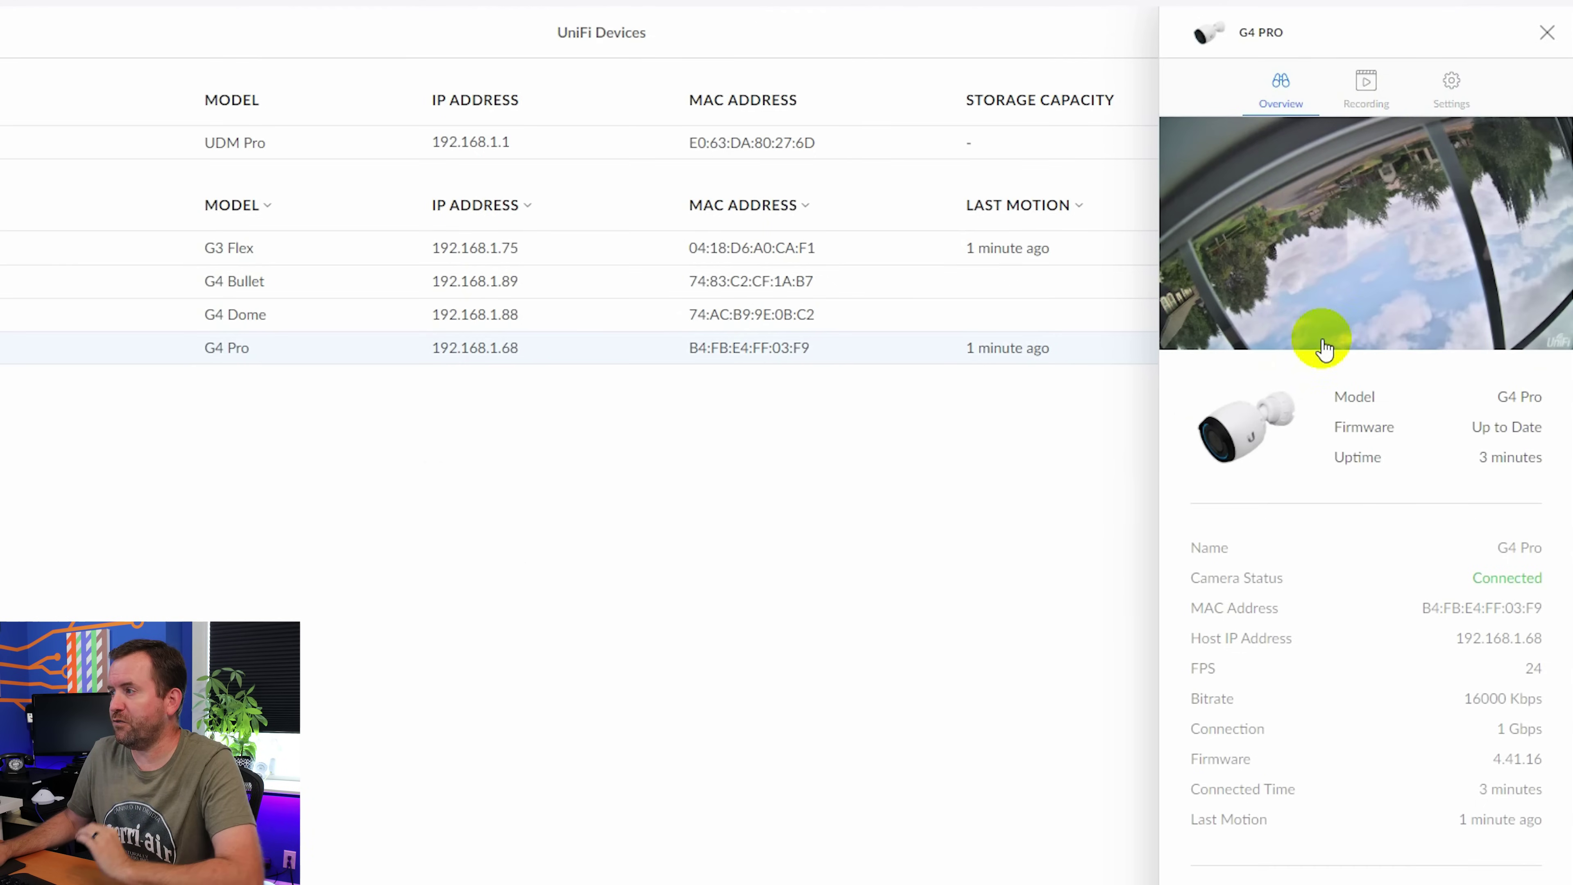
left_click(1432, 270)
Move the G4 Pro live-view player to the upper left, enlarge it, and check stream quality options.
left_click_drag(576, 218, 154, 70)
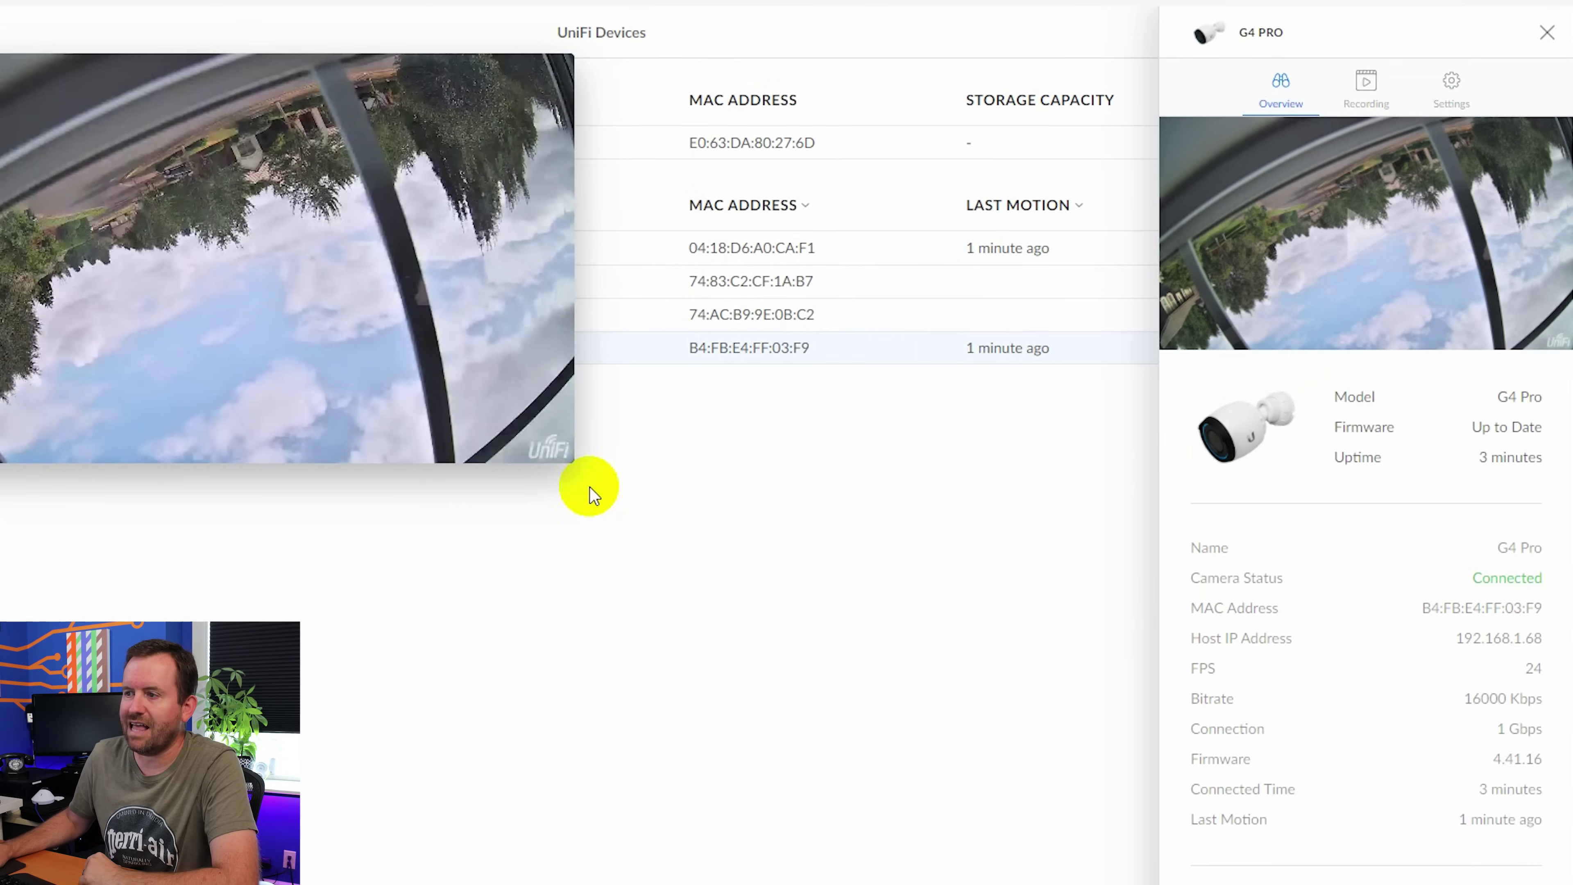
left_click_drag(579, 464, 1036, 801)
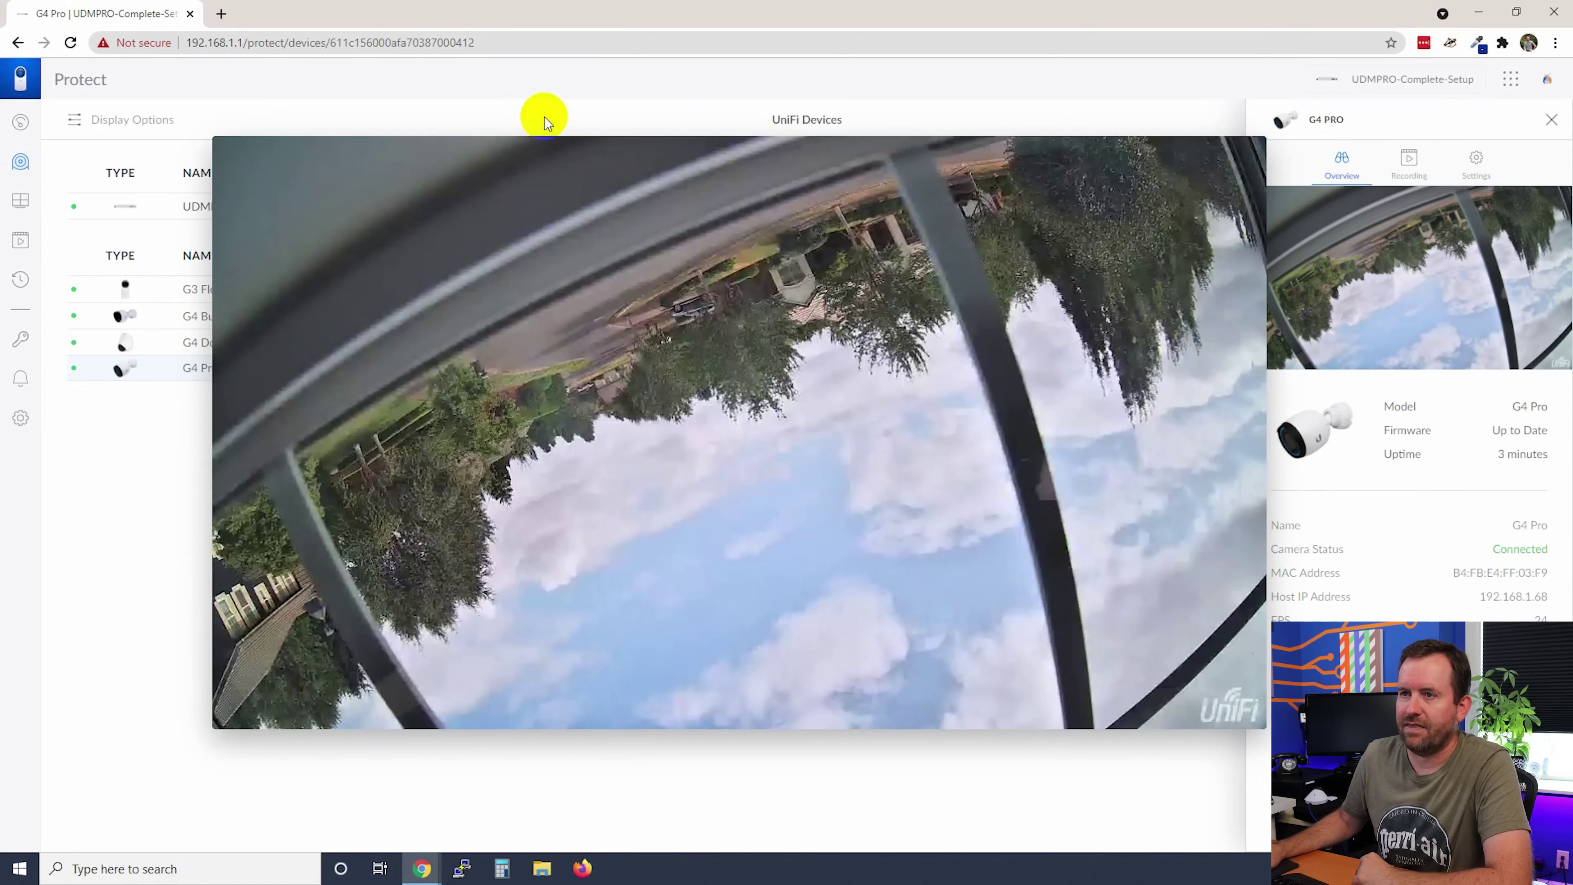
left_click_drag(544, 121, 404, 136)
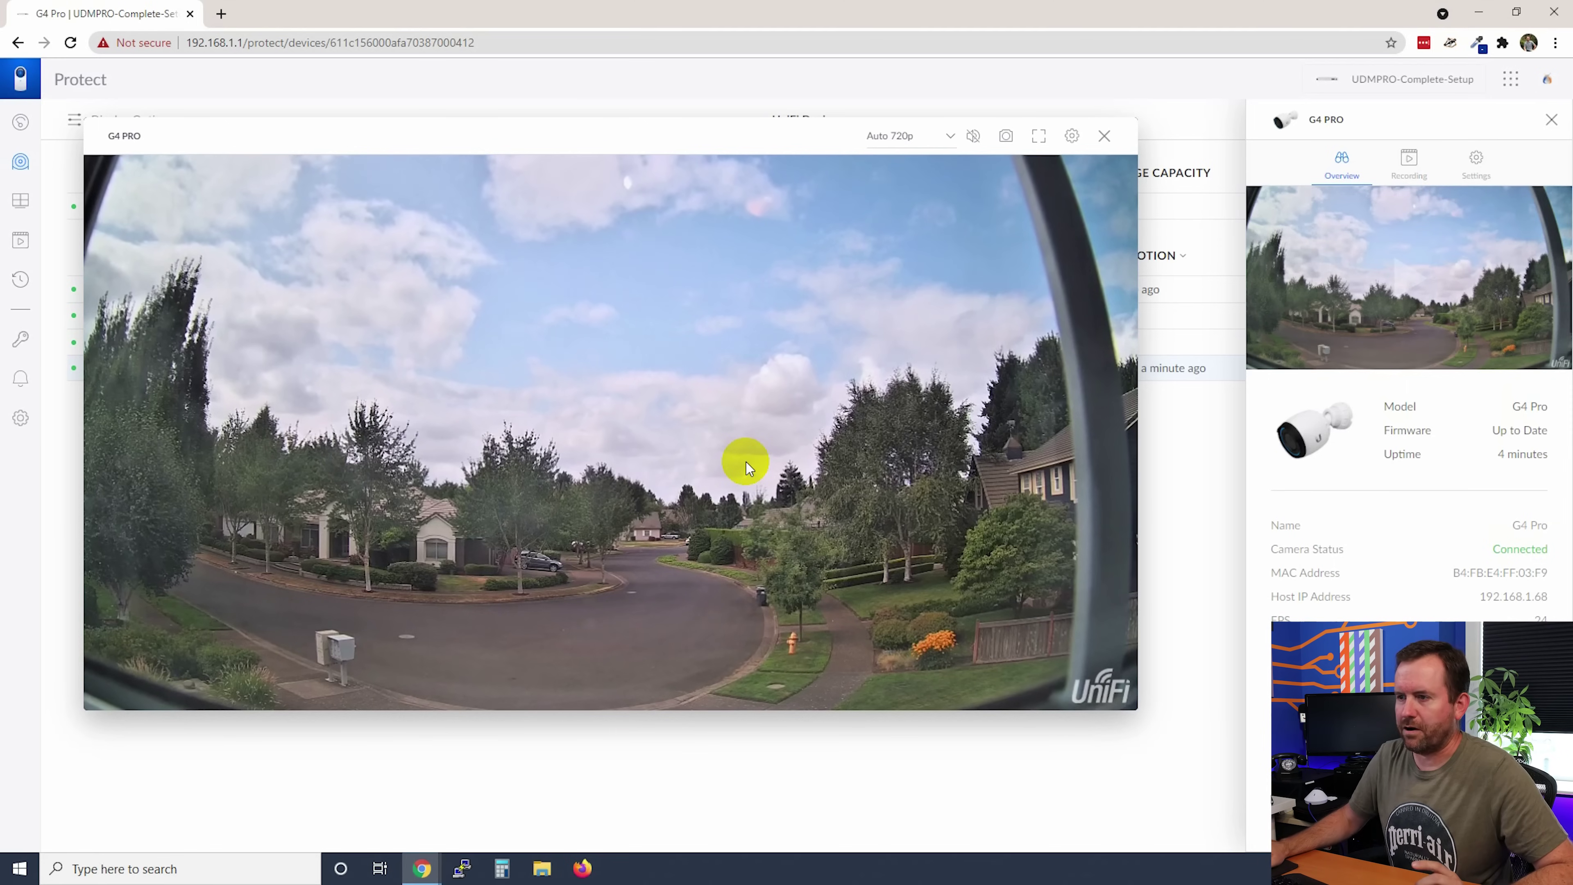
left_click_drag(473, 144, 102, 116)
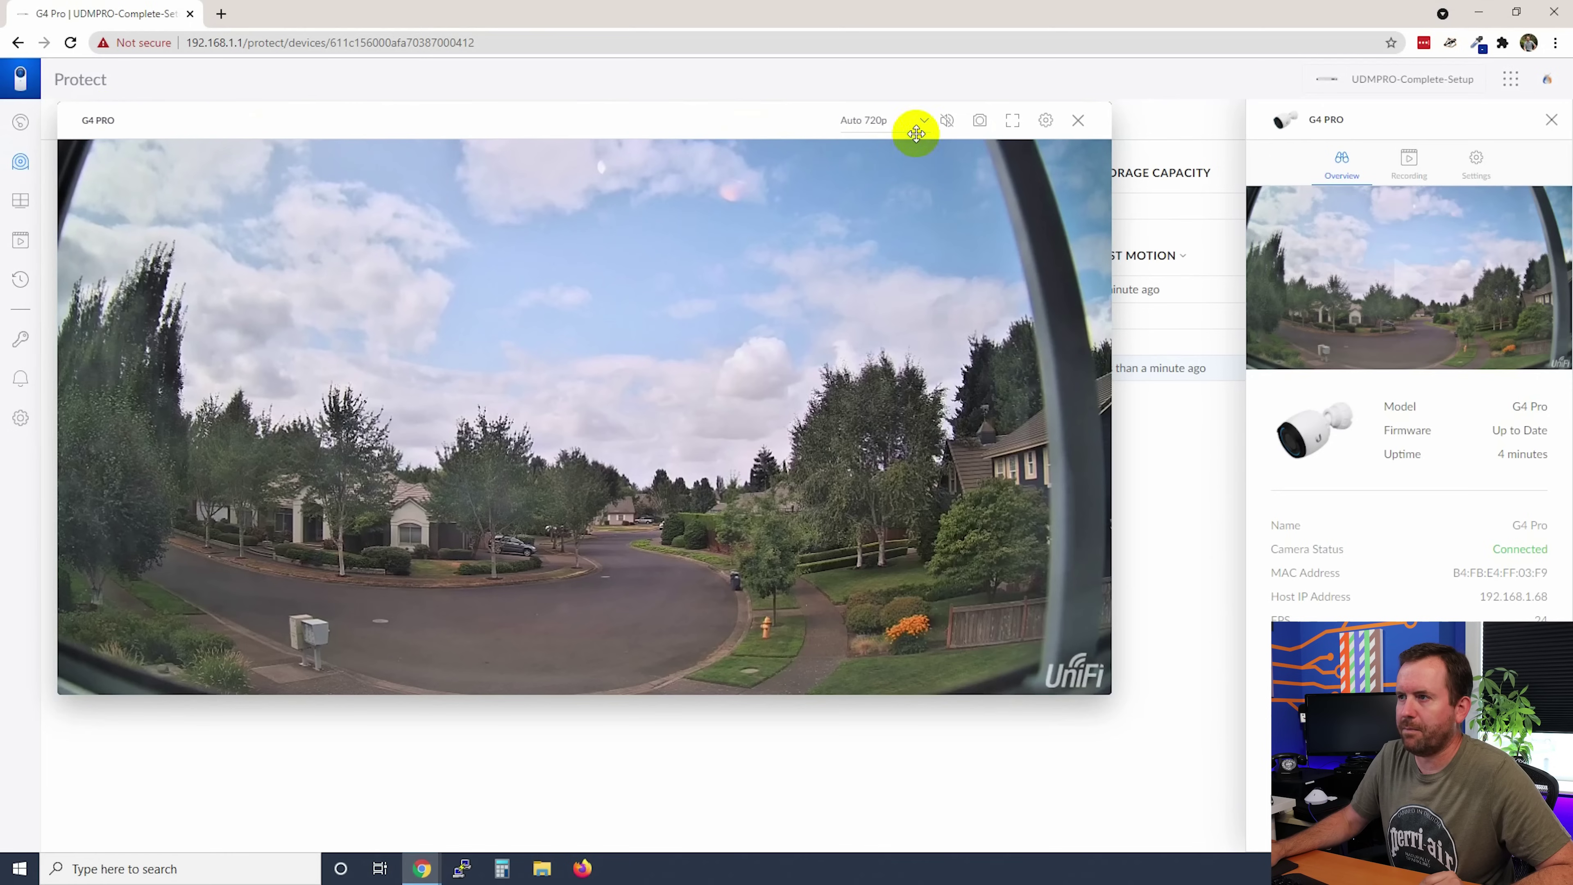
left_click(879, 126)
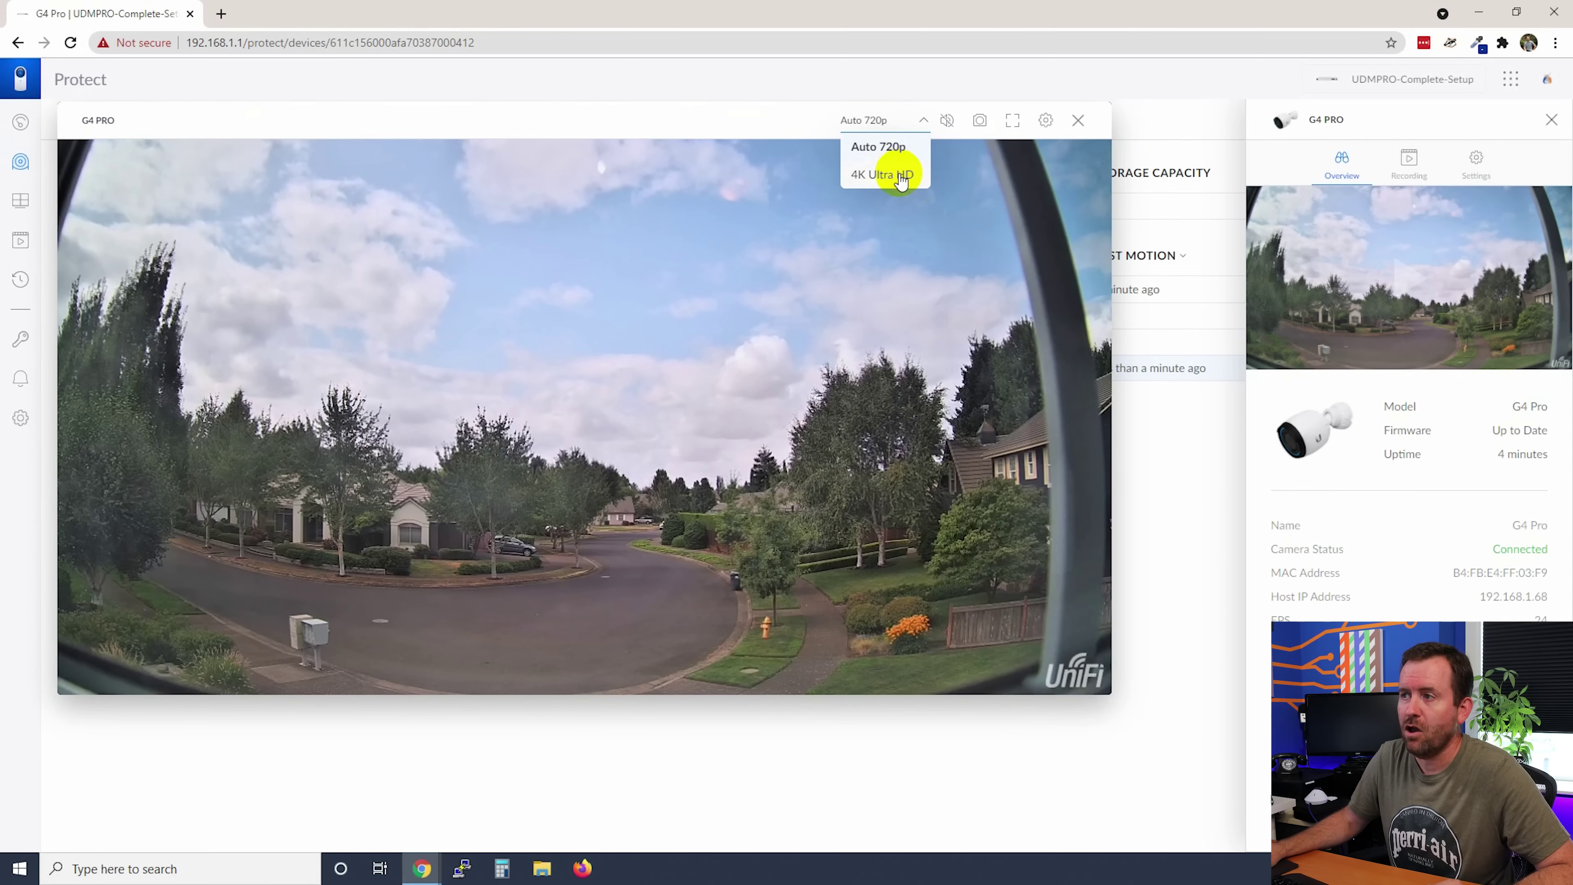
left_click(889, 180)
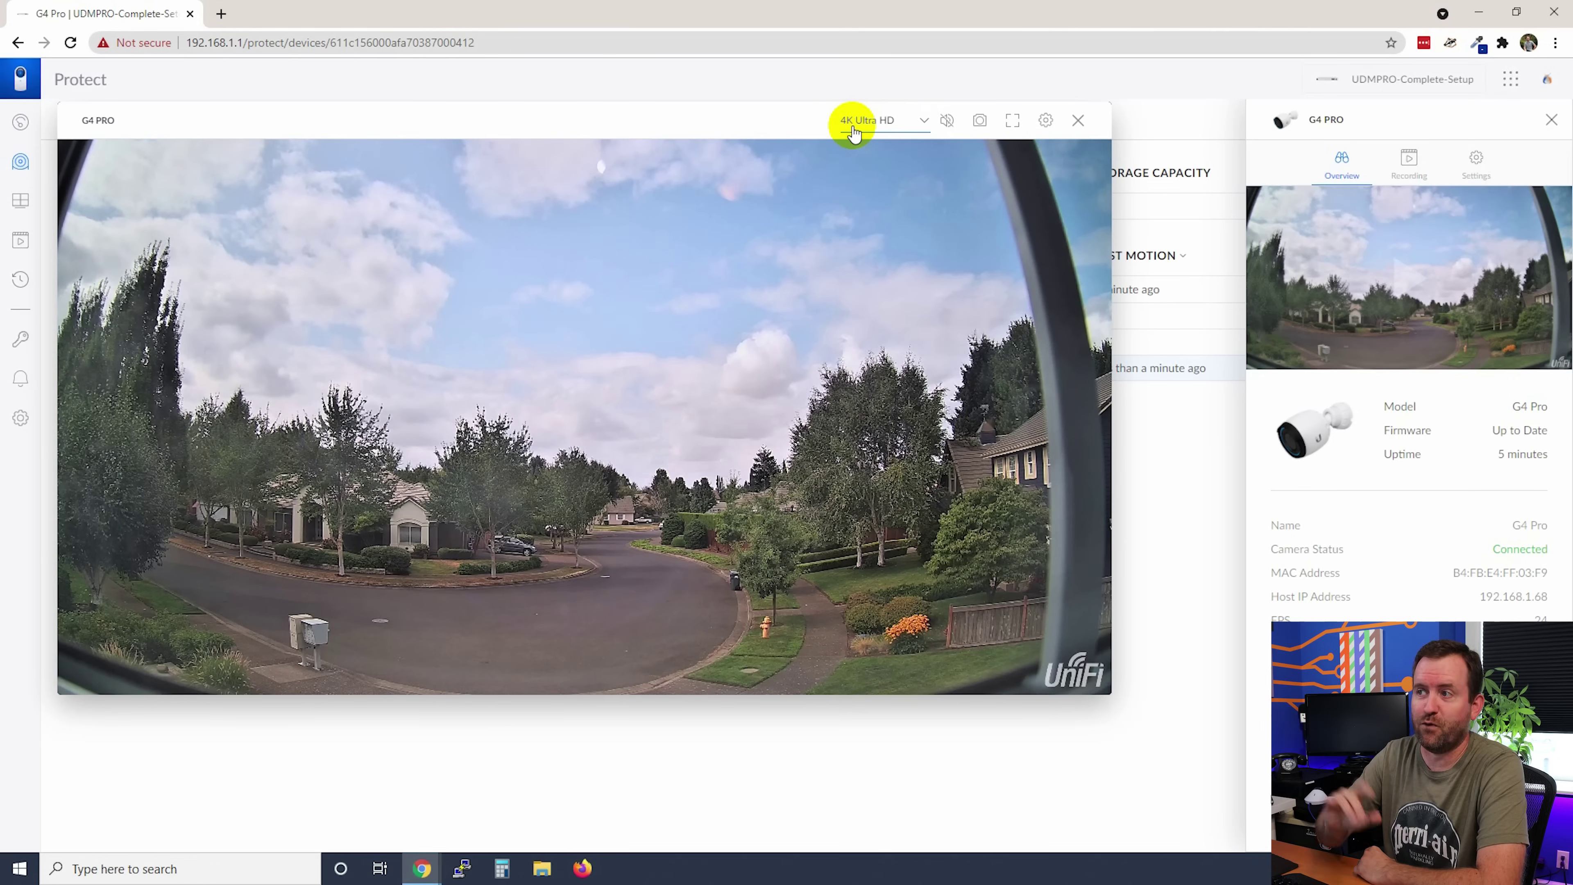
left_click(853, 132)
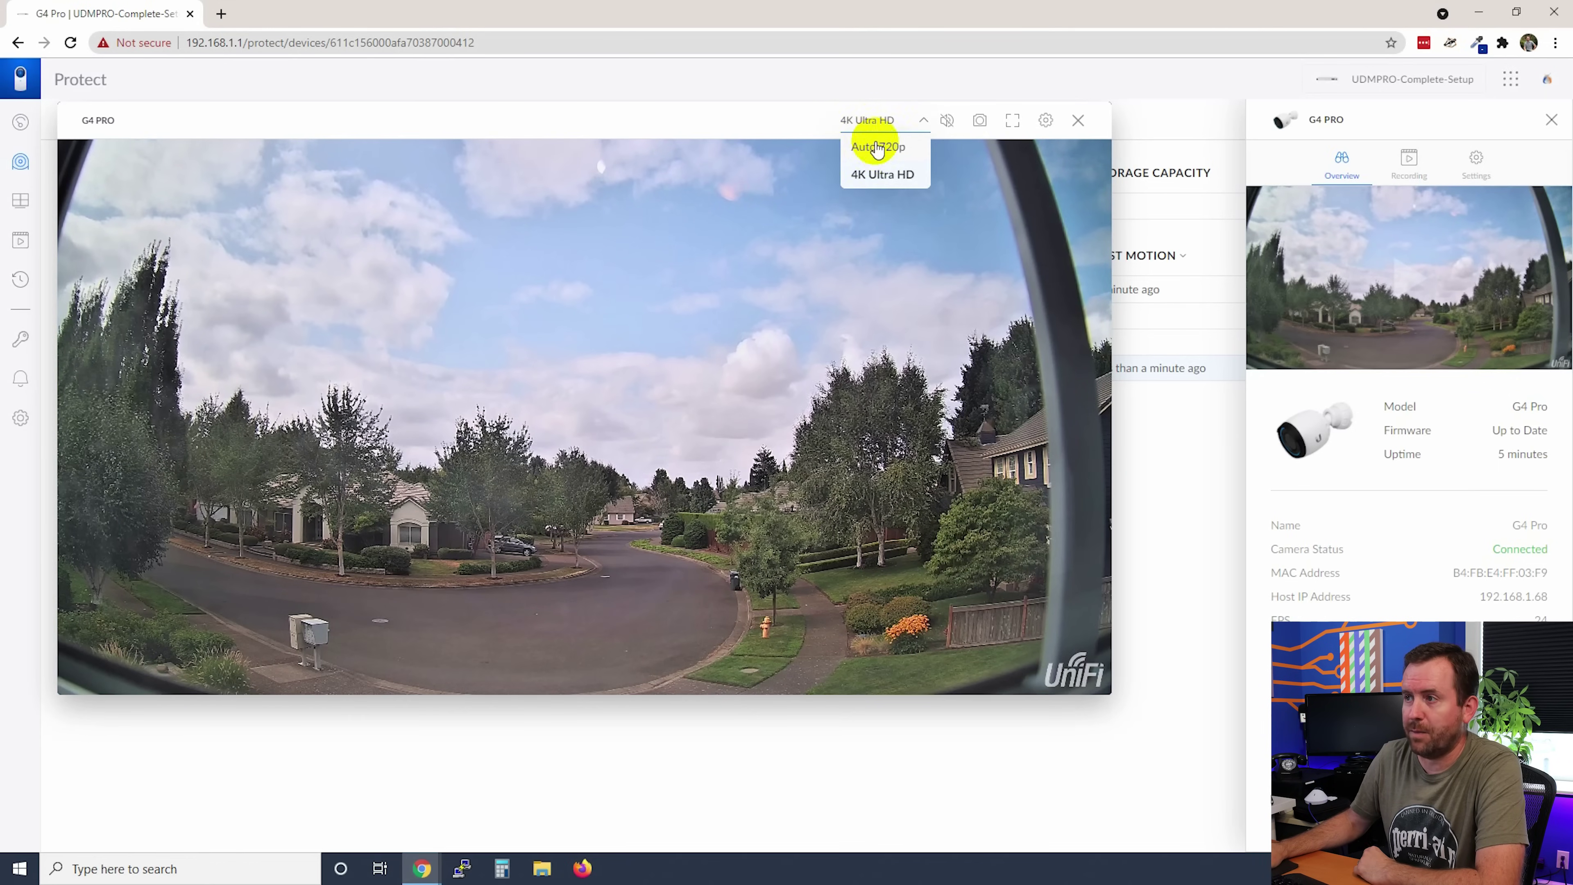
left_click(875, 152)
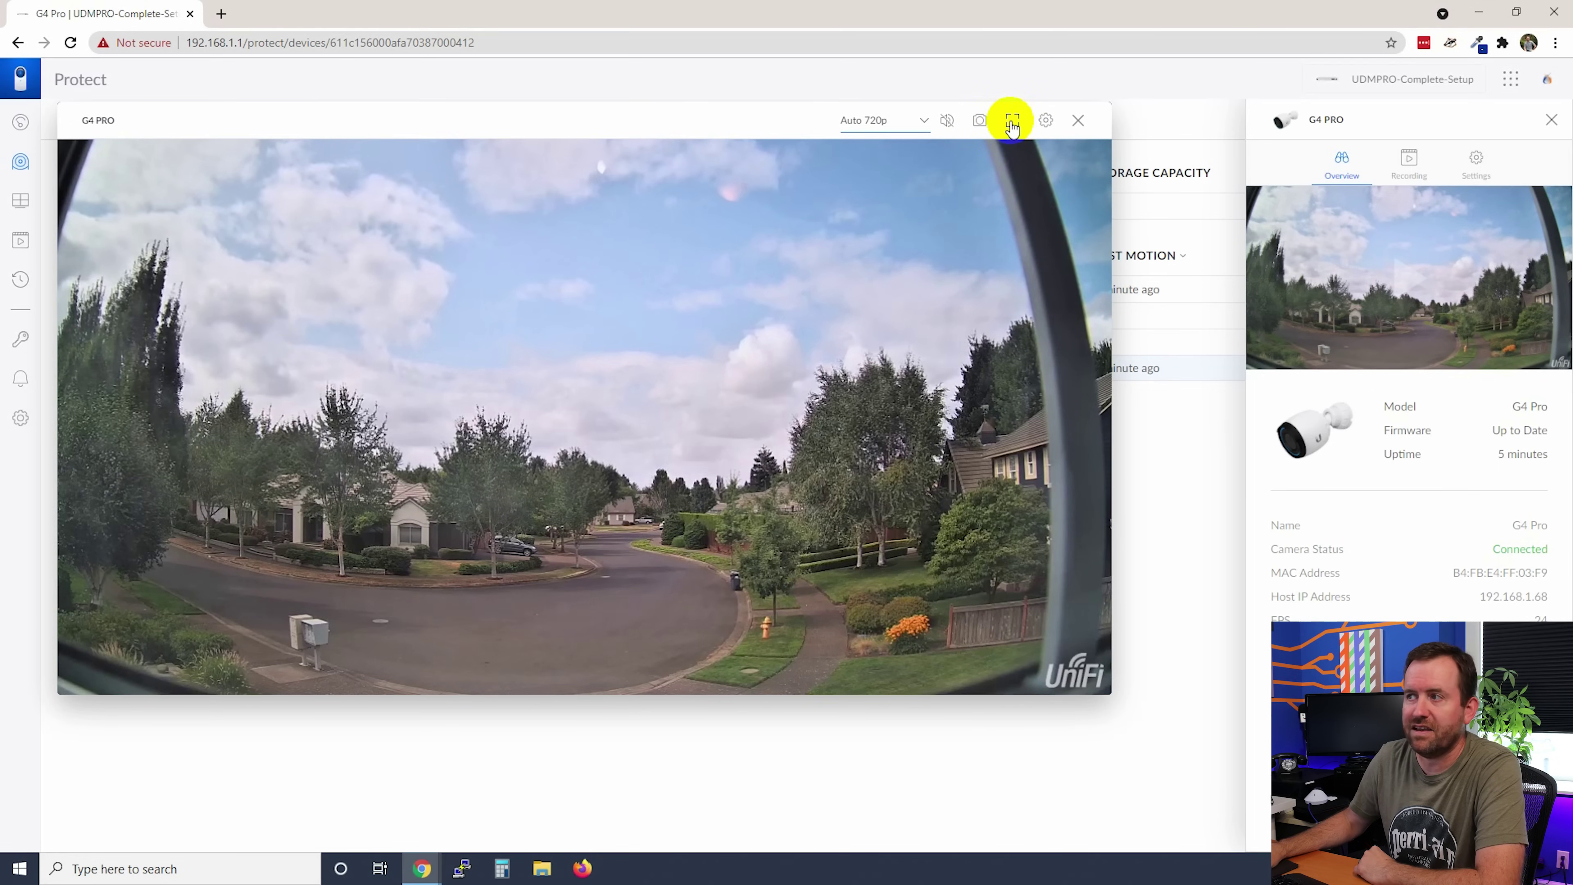
Show the G4 Pro's brightness, contrast, infrared and HDR image settings beside its live feed.
left_click(1046, 125)
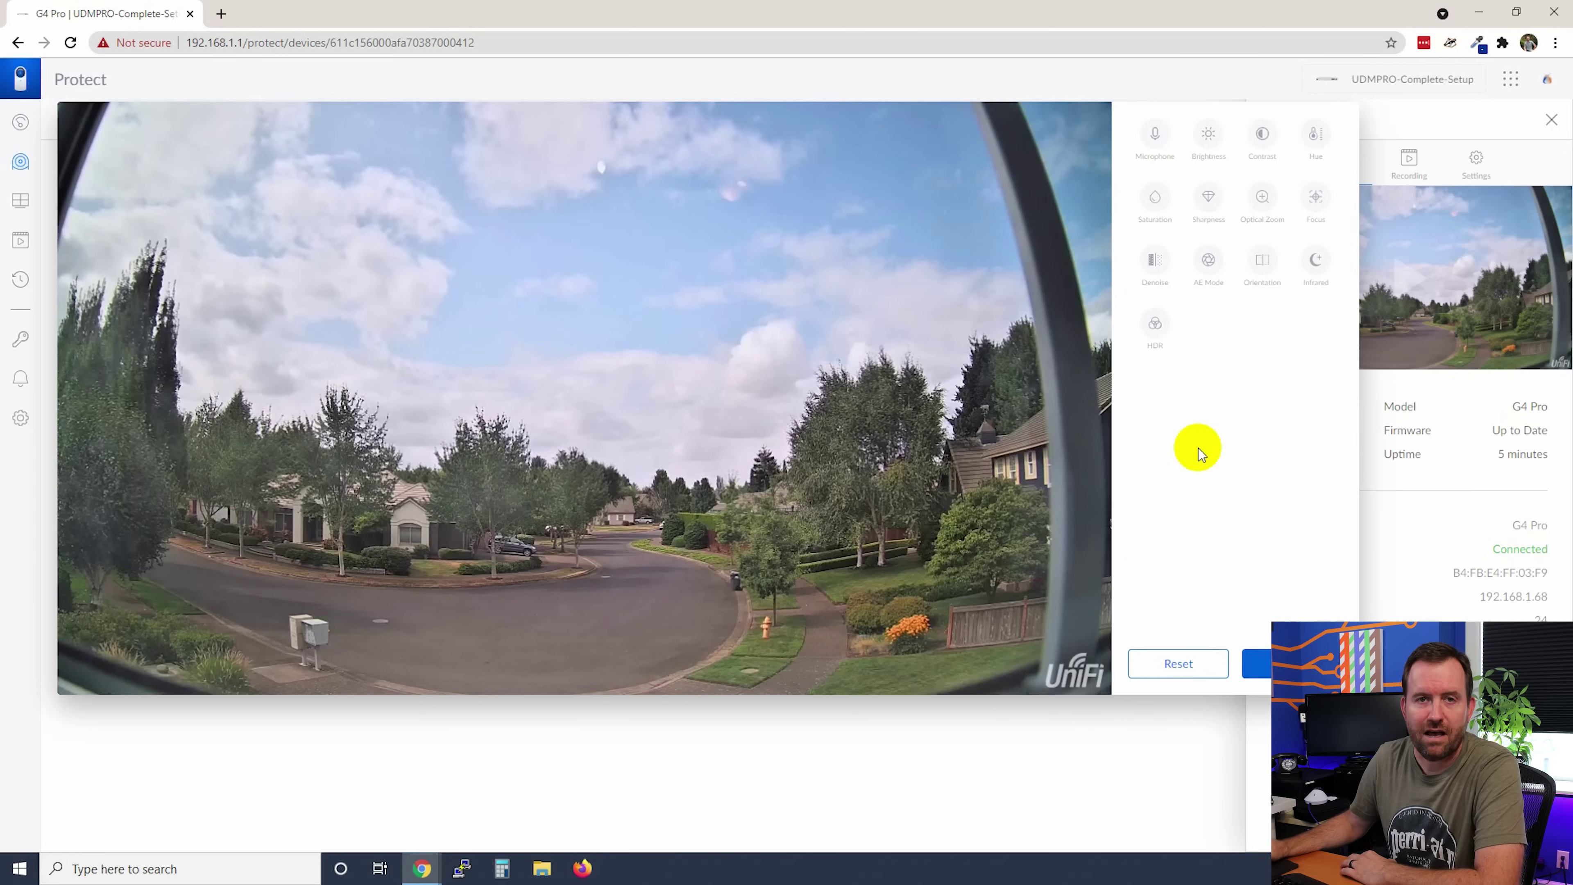
mouse_move(1081, 121)
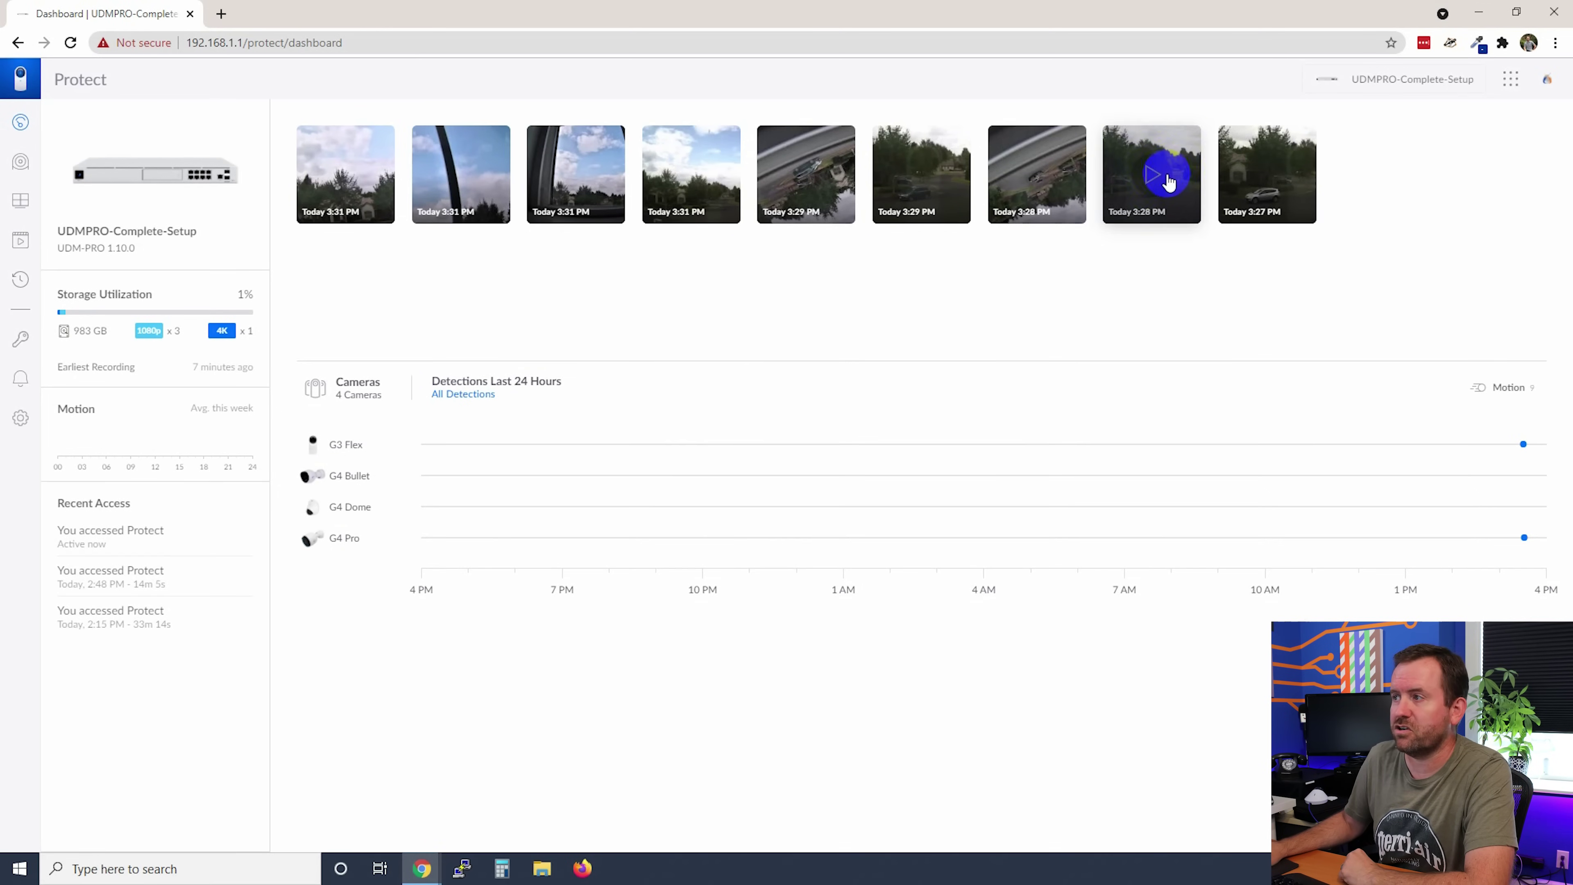
Play the 3:28 PM G3 Flex motion clip from the dashboard, close it, and open the Detections list.
left_click(1158, 211)
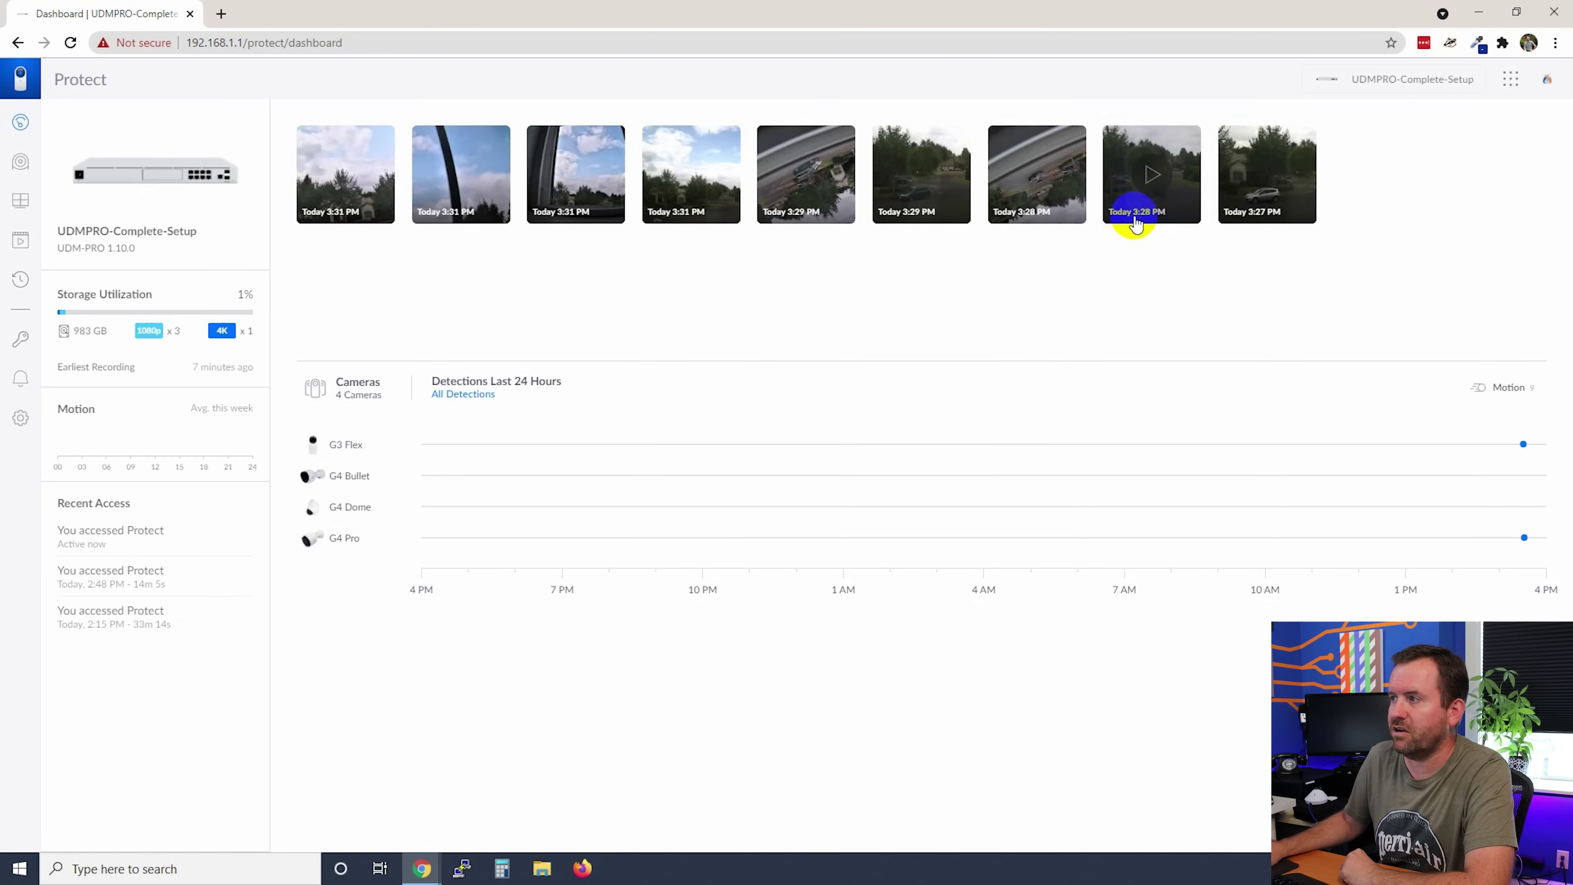
left_click(1151, 177)
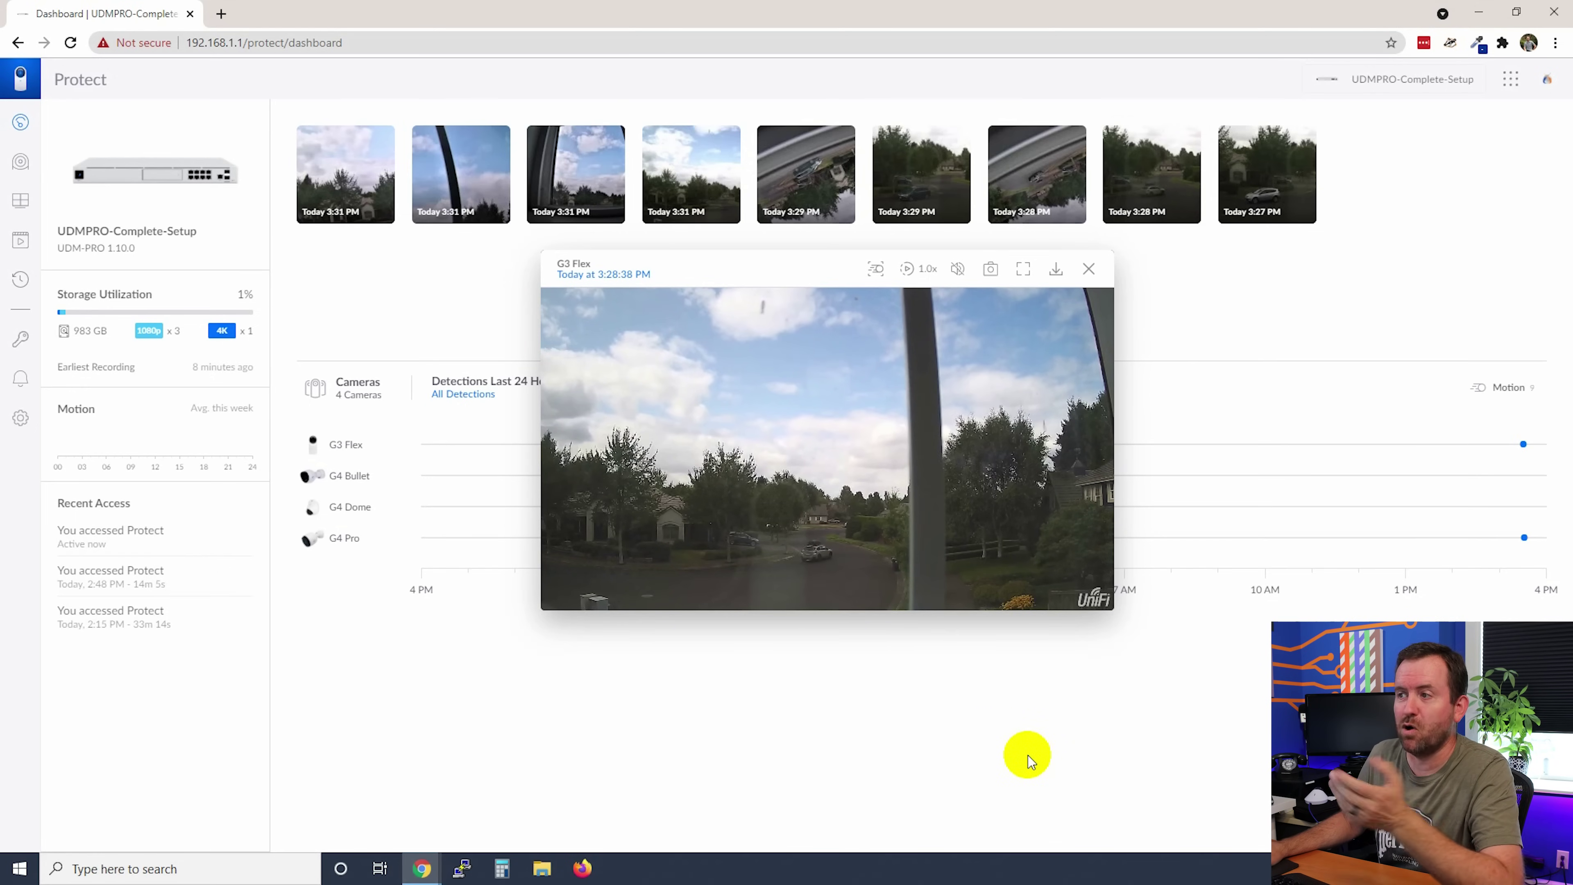
left_click(1088, 268)
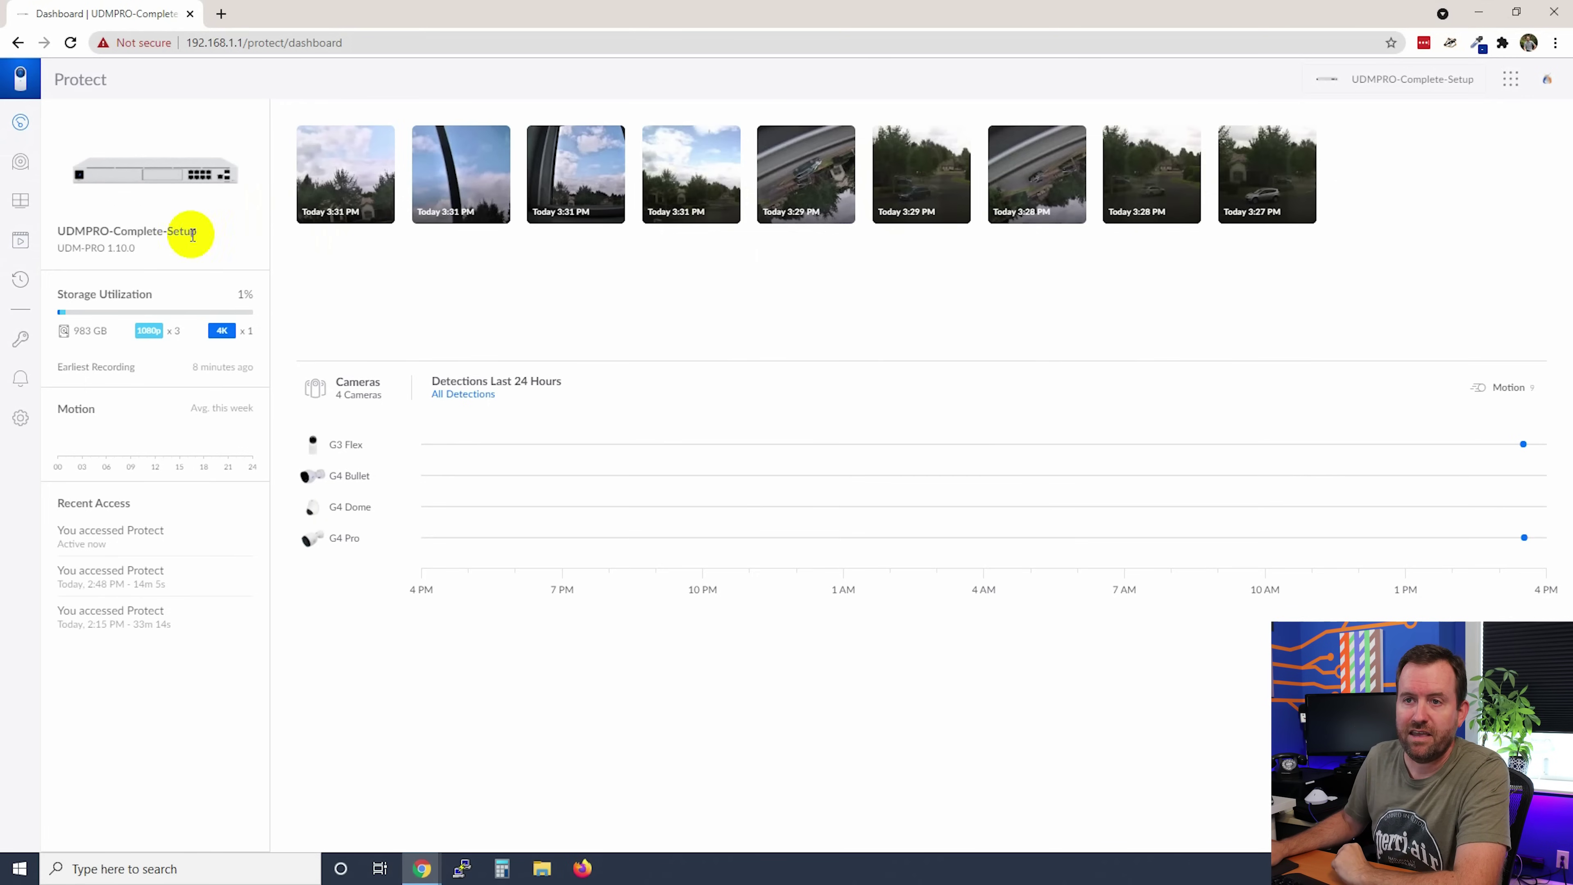
left_click(19, 242)
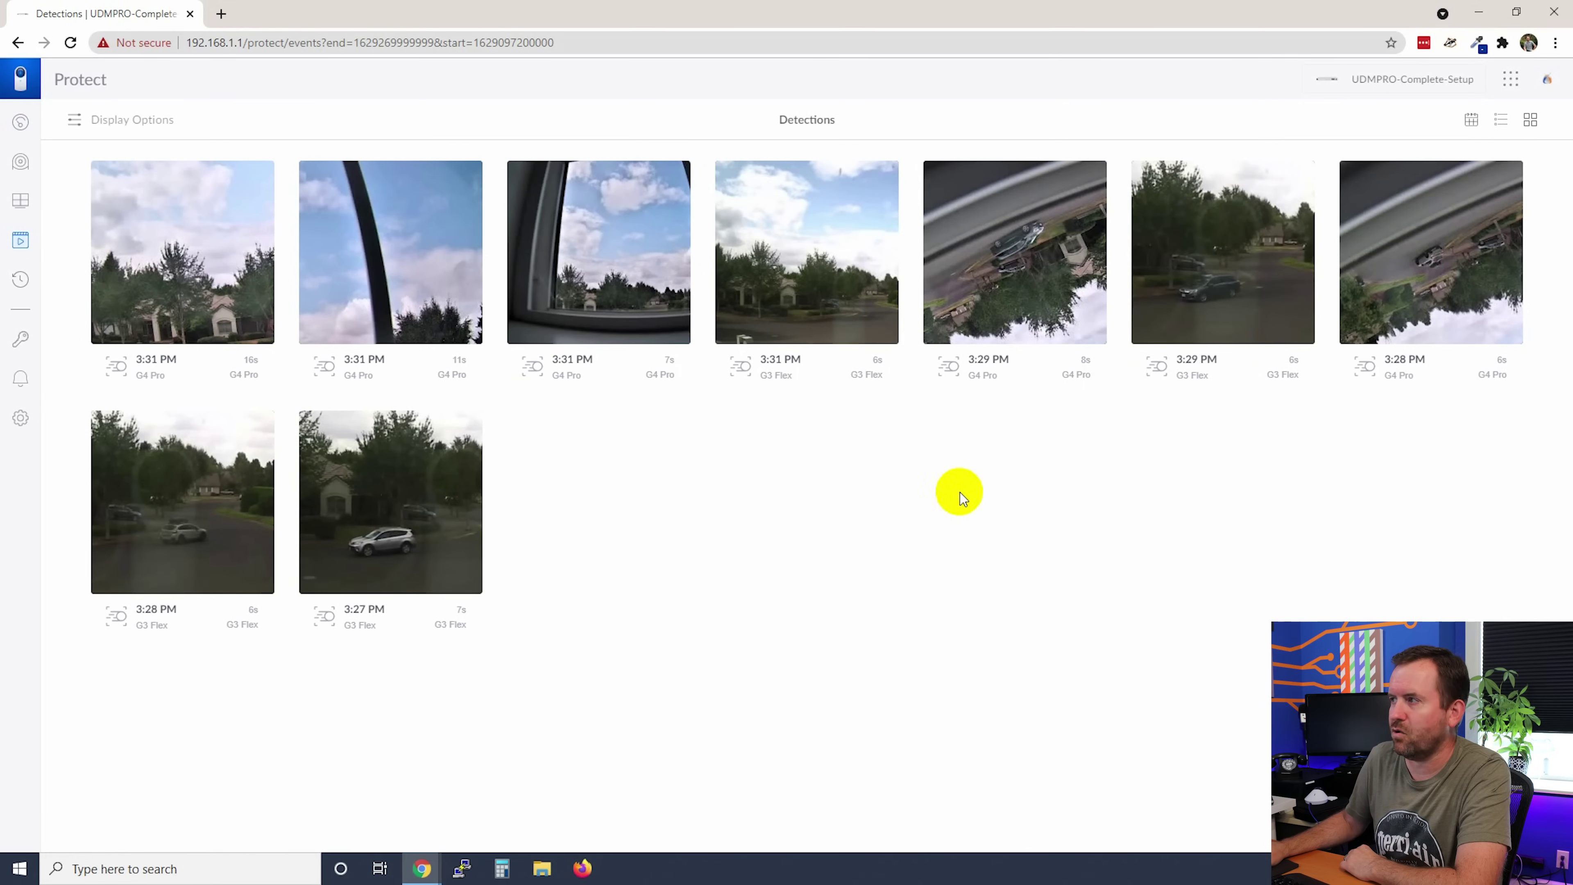
left_click(132, 119)
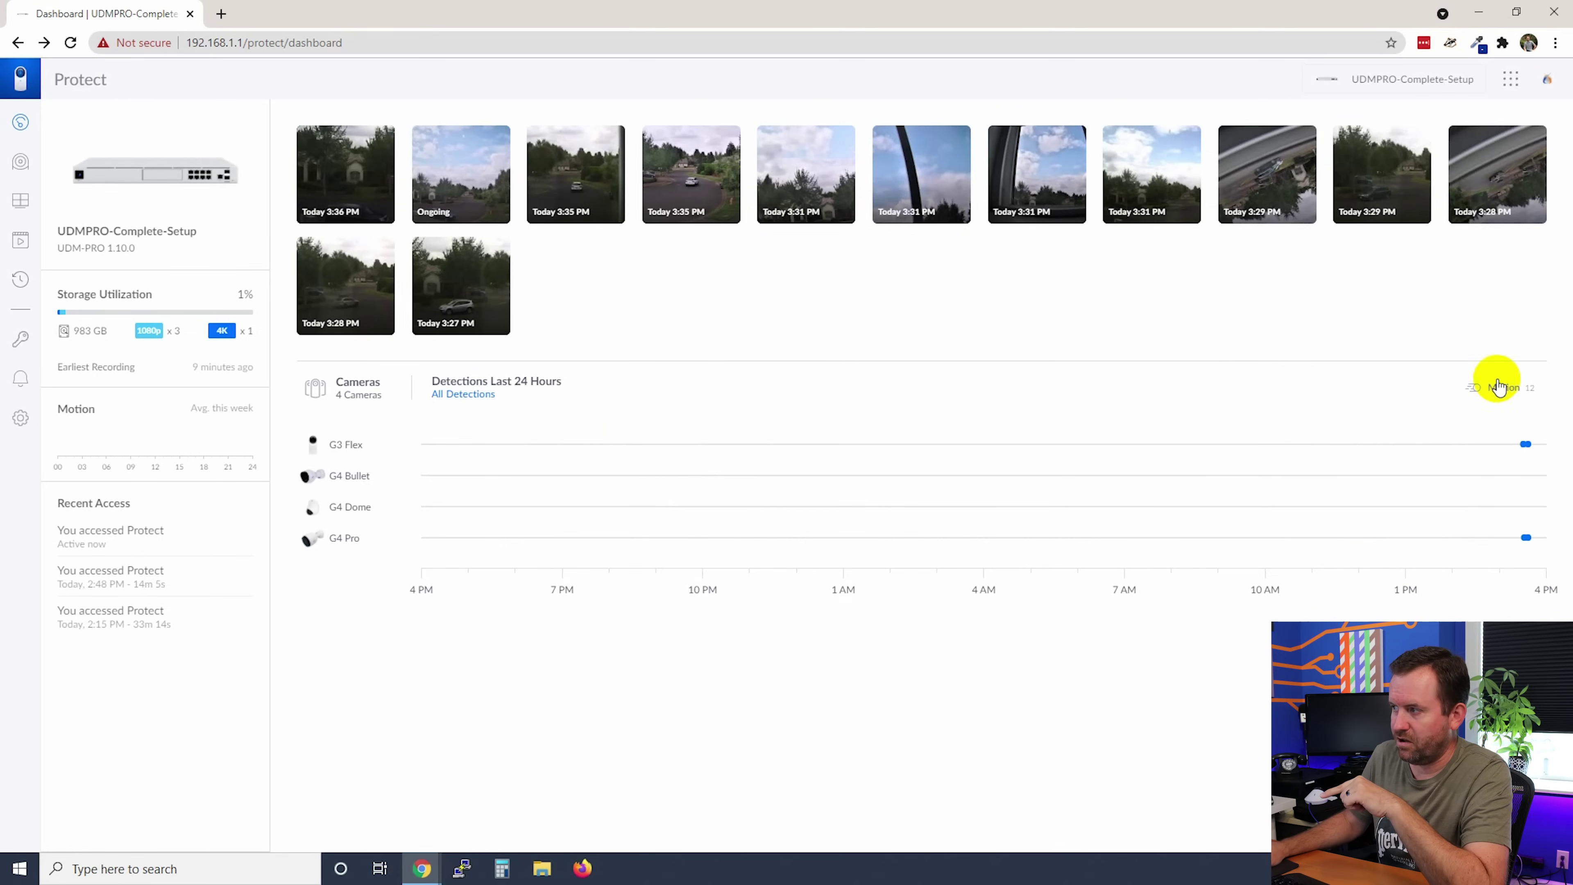
mouse_move(1529, 463)
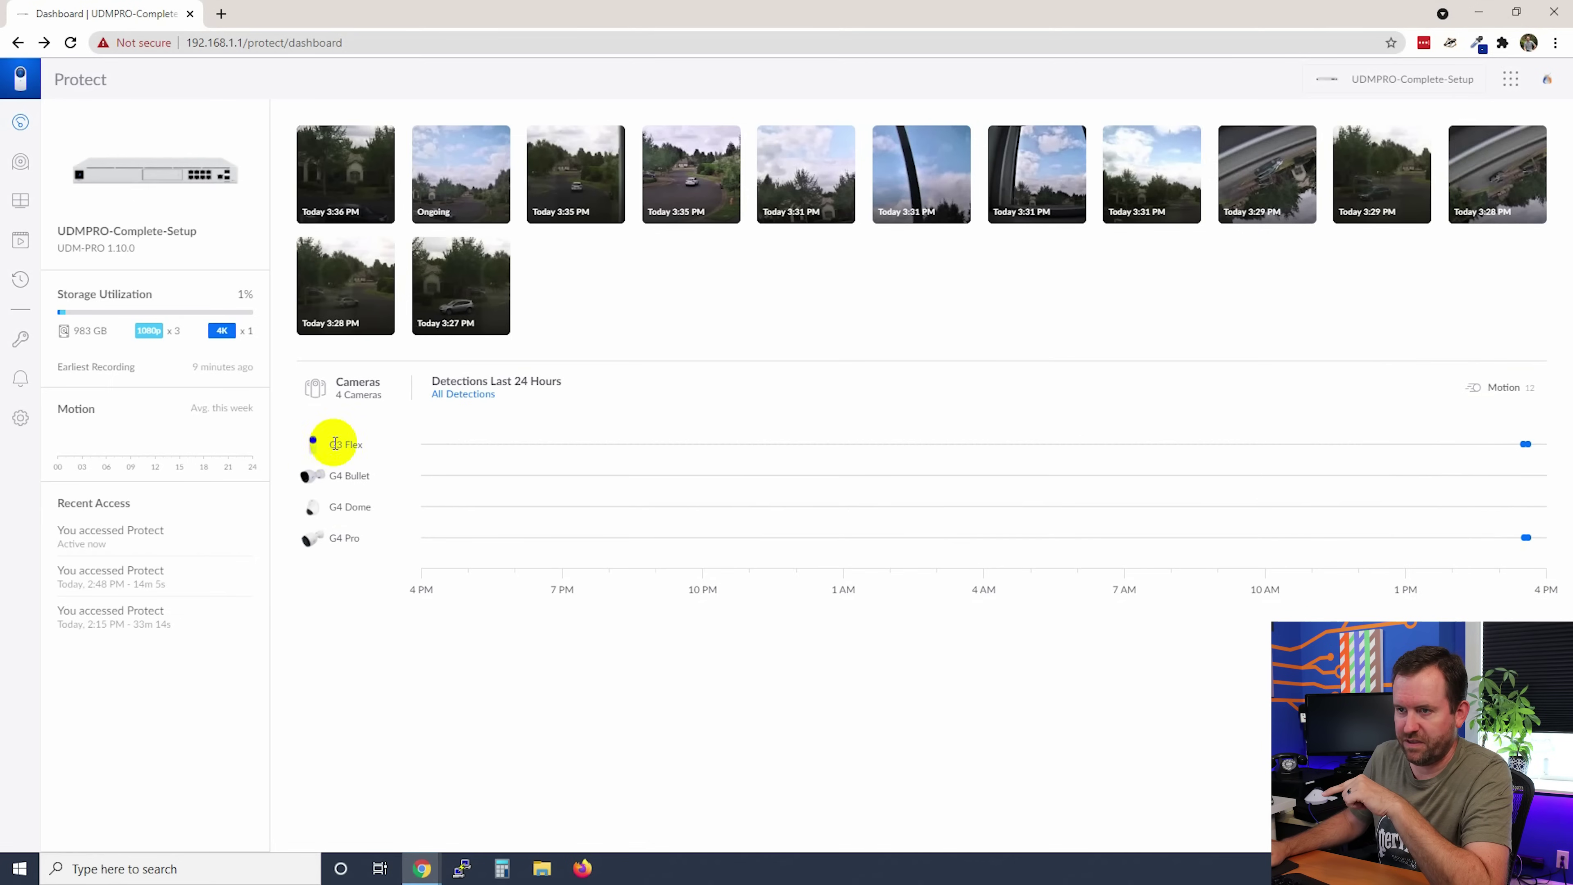
left_click_drag(330, 444, 368, 446)
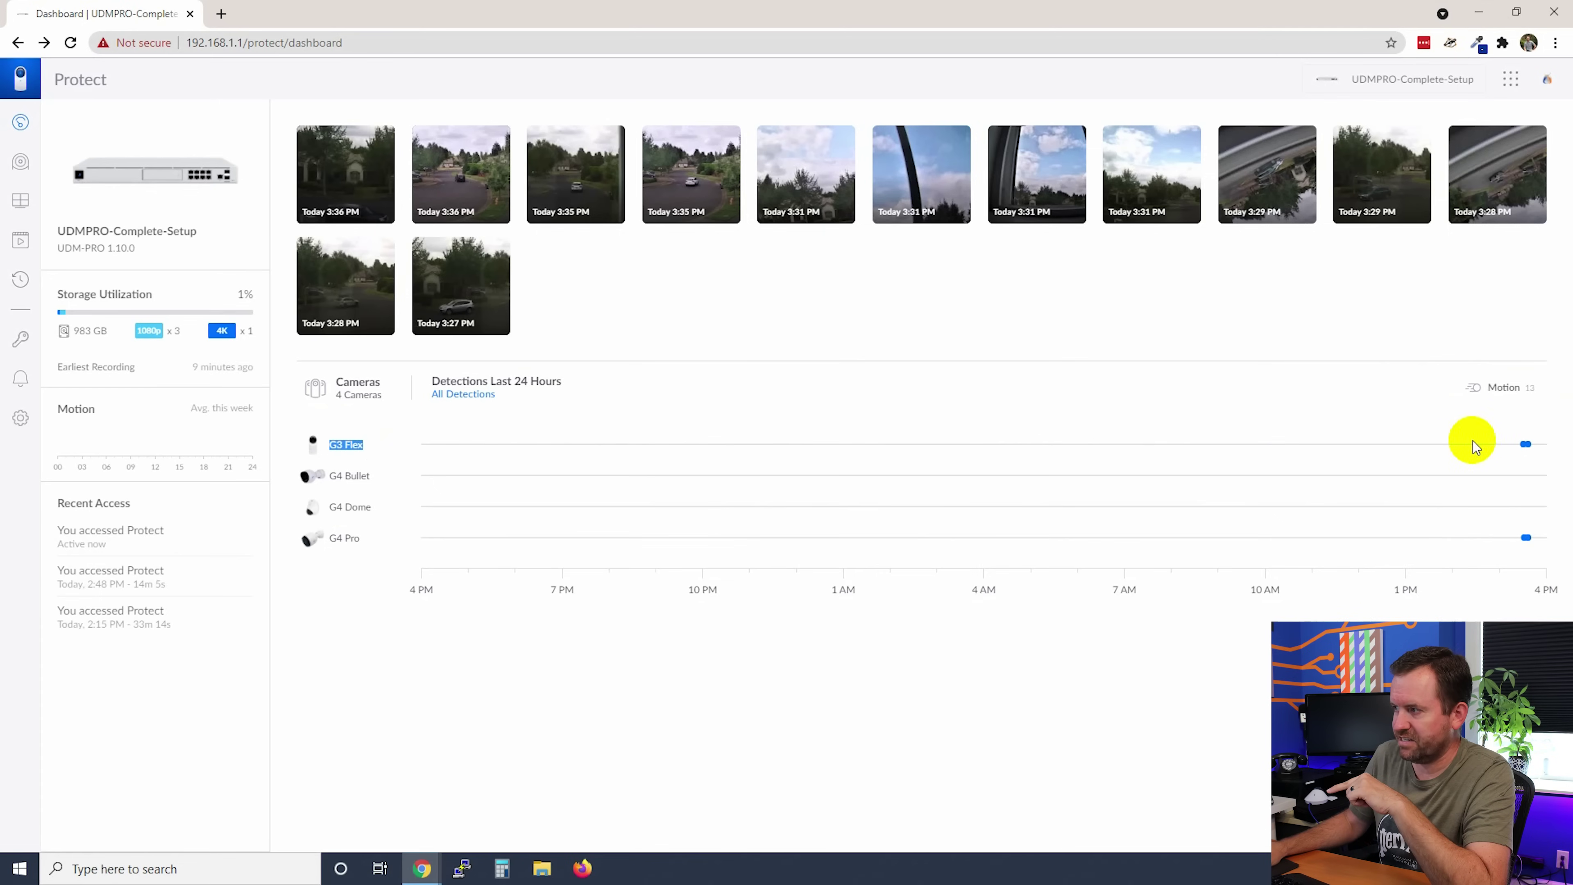
mouse_move(1523, 446)
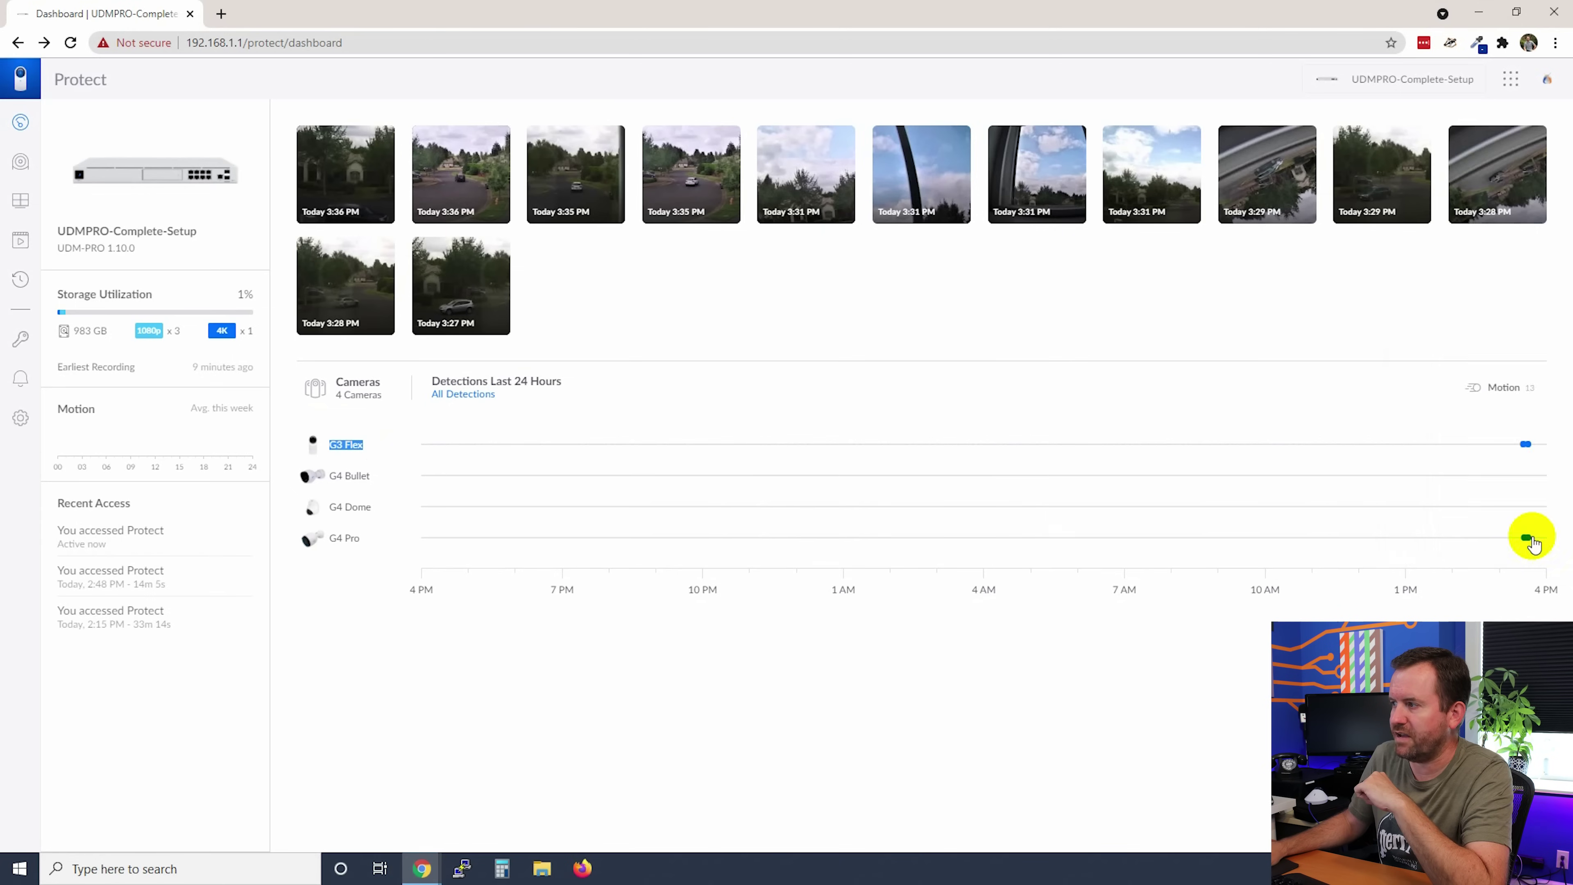
mouse_move(1529, 546)
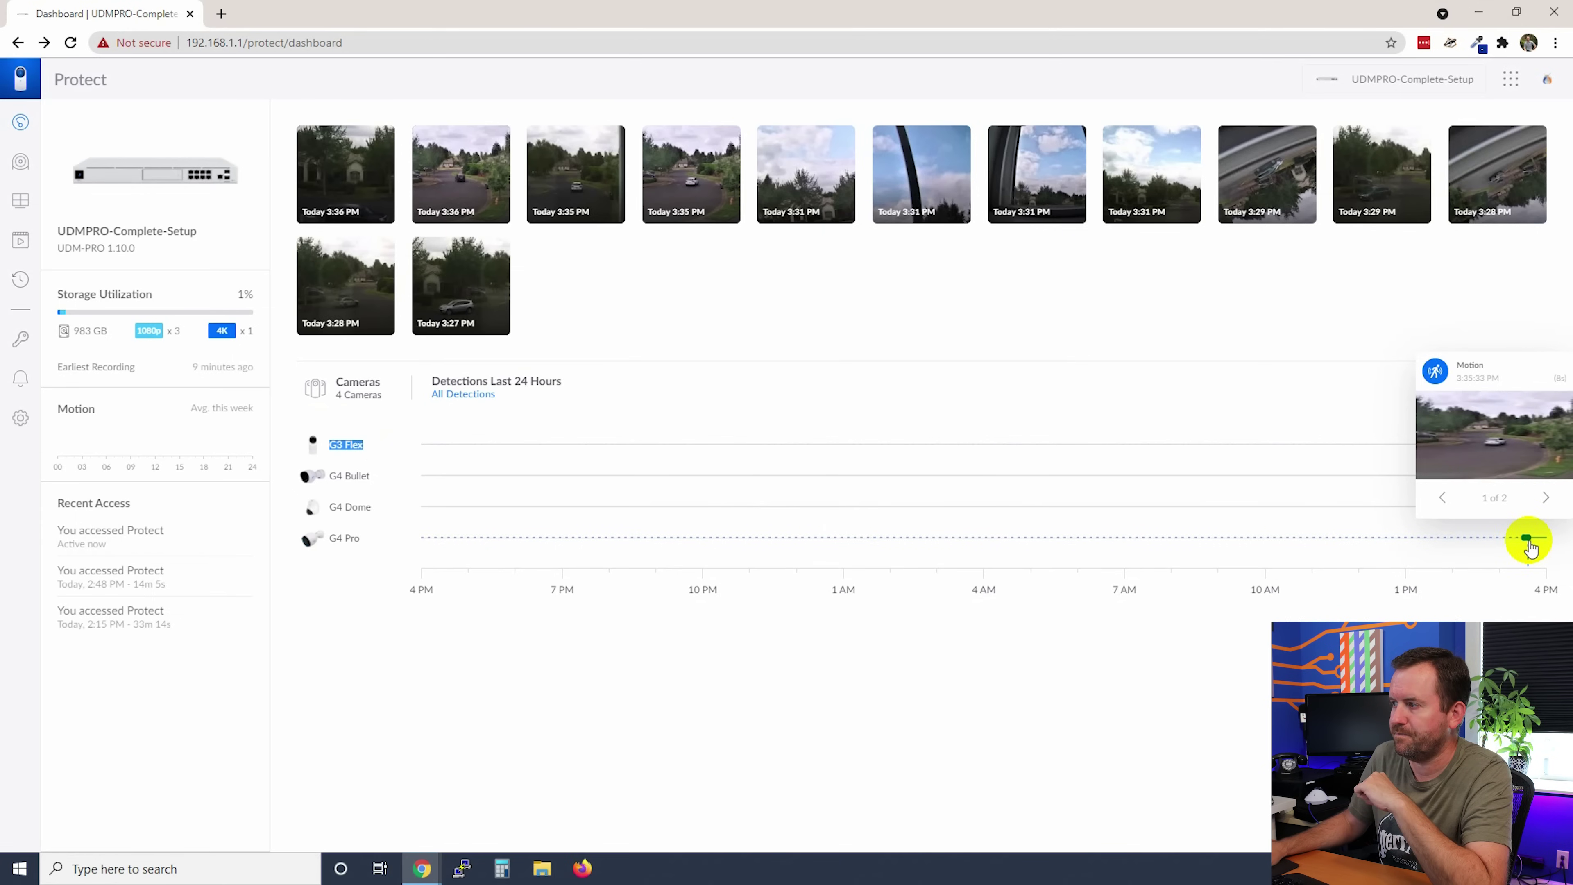
left_click(1529, 545)
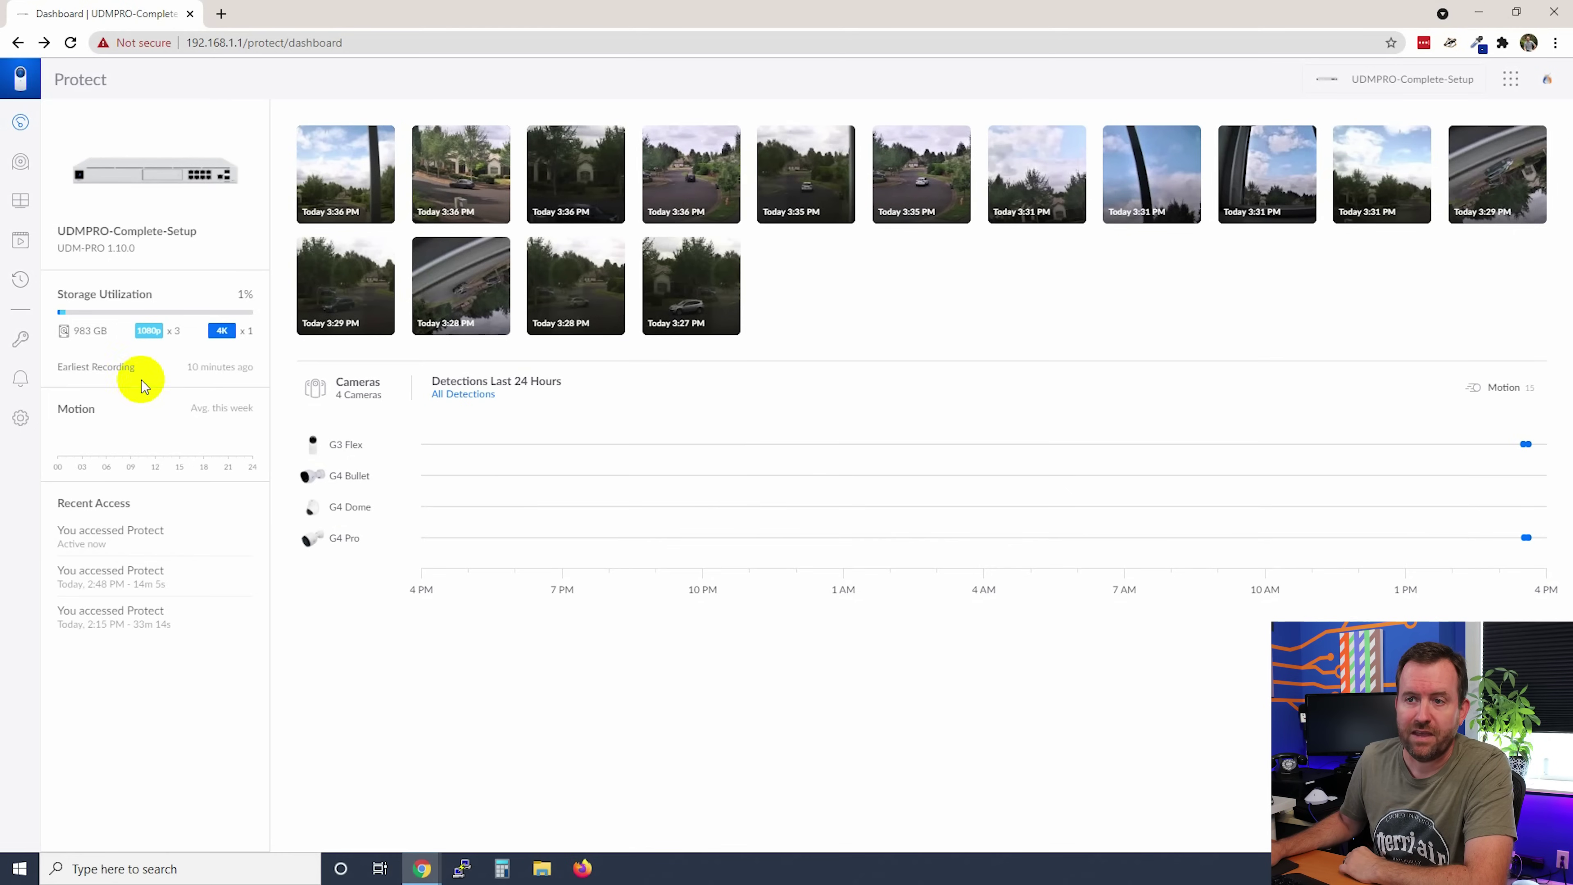
left_click_drag(60, 296, 154, 295)
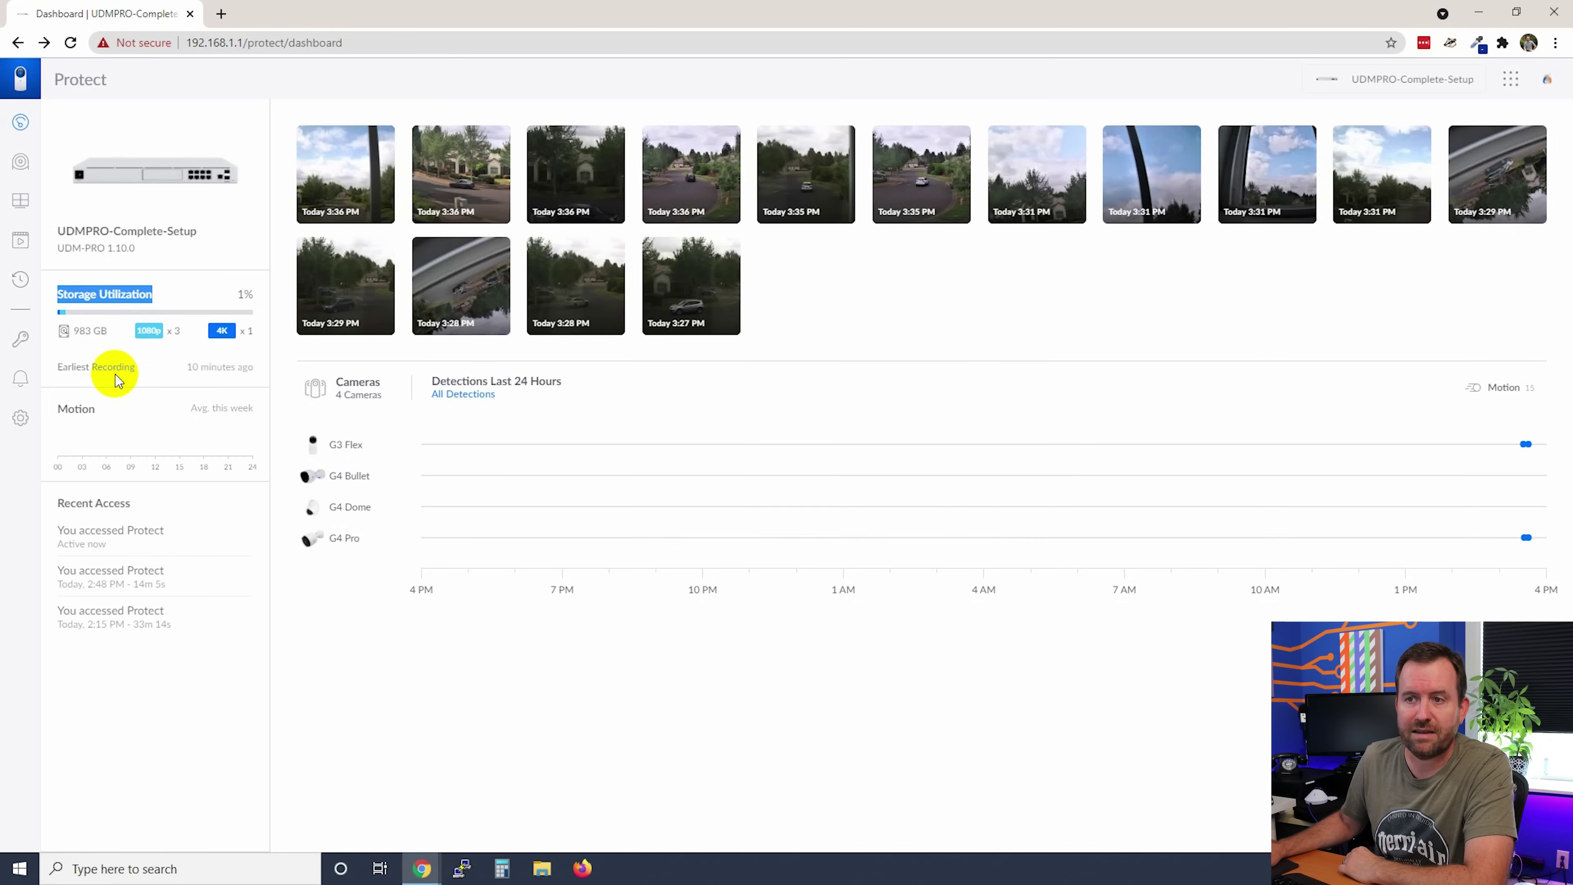